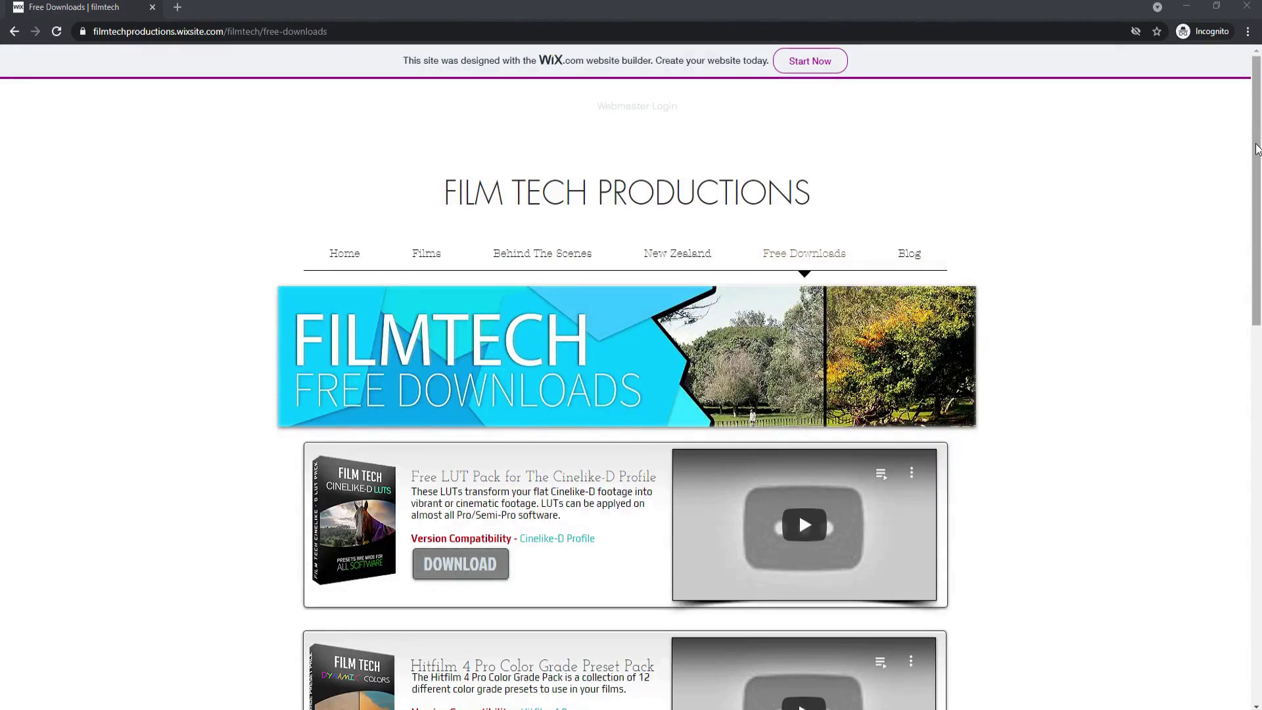
Move the downloaded FilmTech Shockwaves.zip into the Shockwave Footage folder.
drag(1257, 148, 1225, 569)
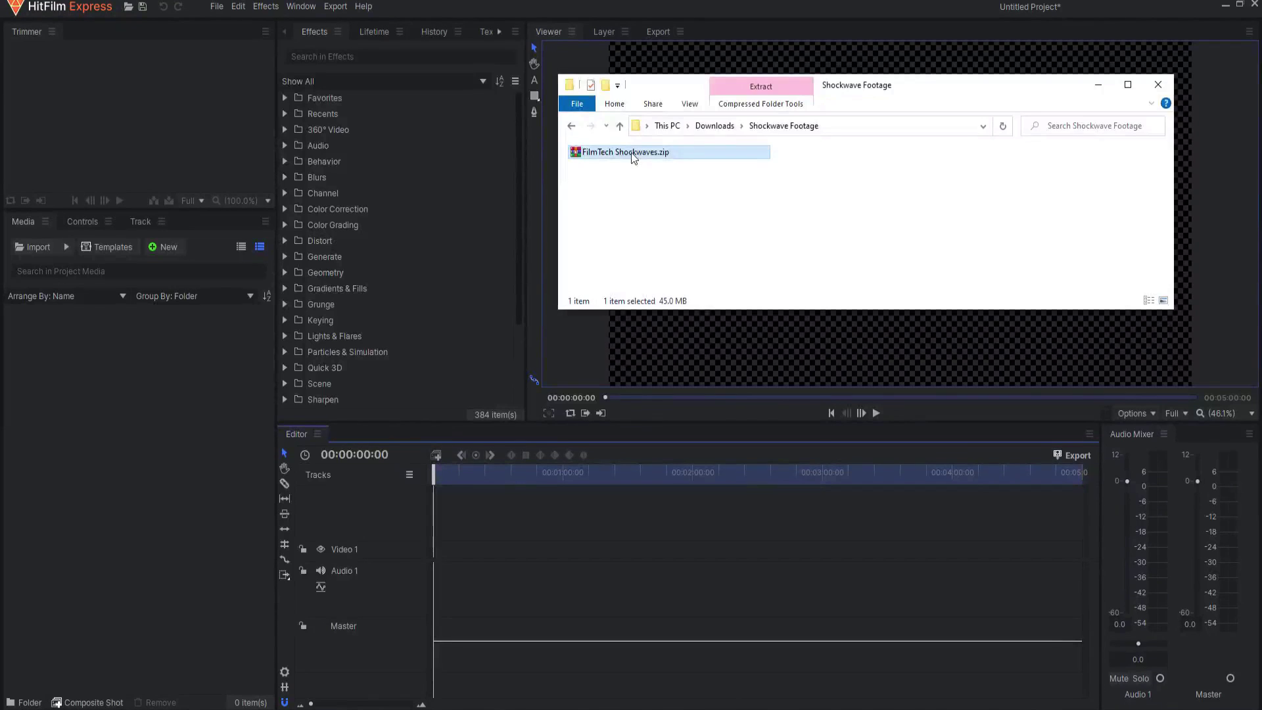
Extract the shockwaves zip and import all ten Shockwave Vol 1 clips into HitFilm's Media panel.
right_click(633, 156)
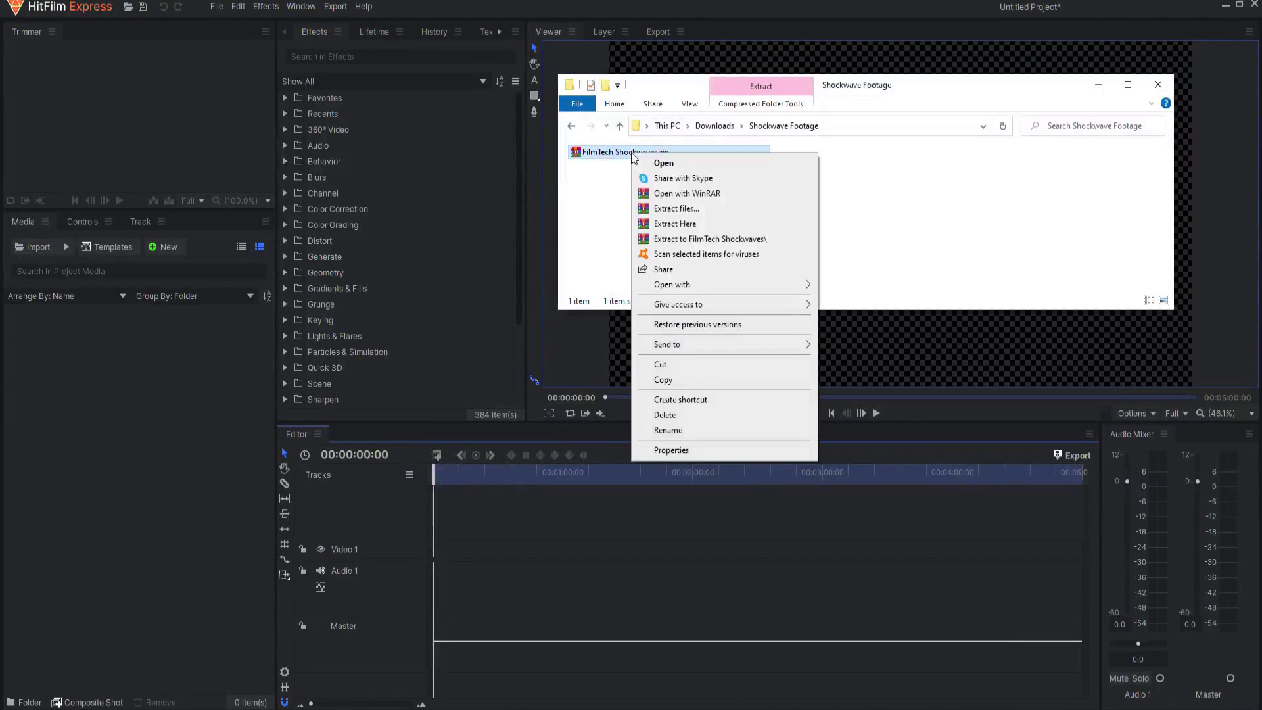
click(681, 225)
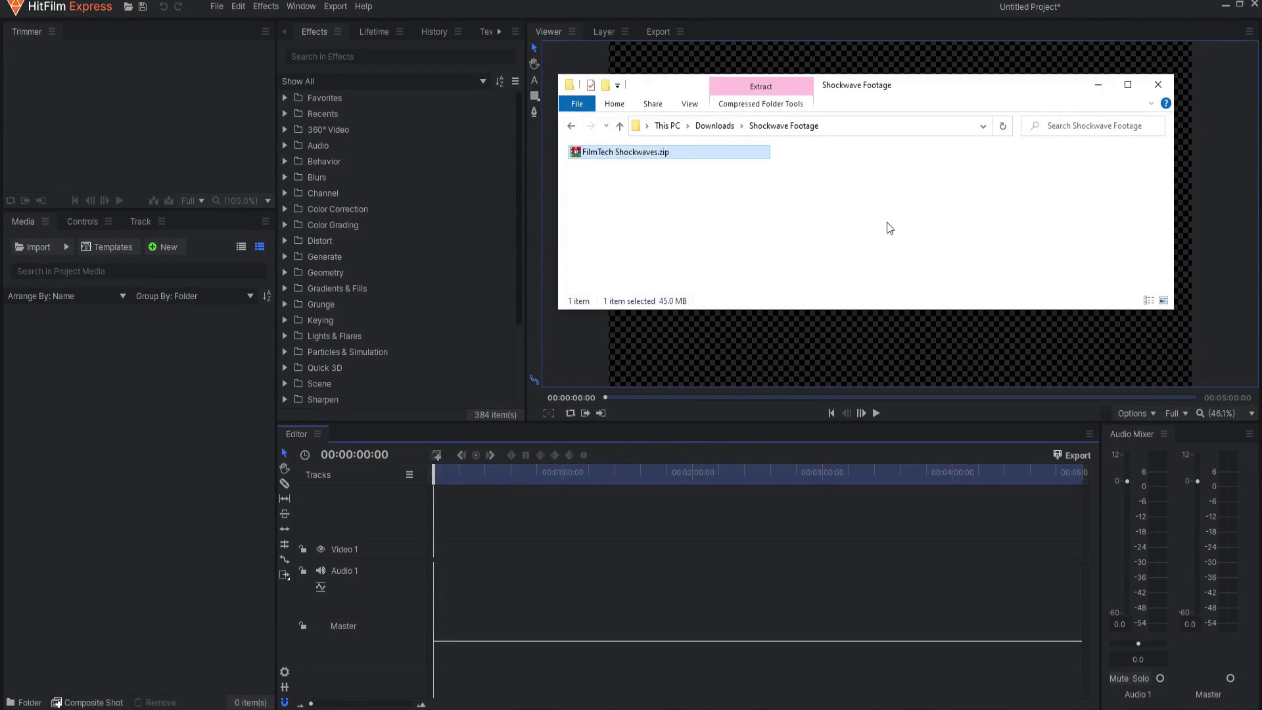
click(623, 153)
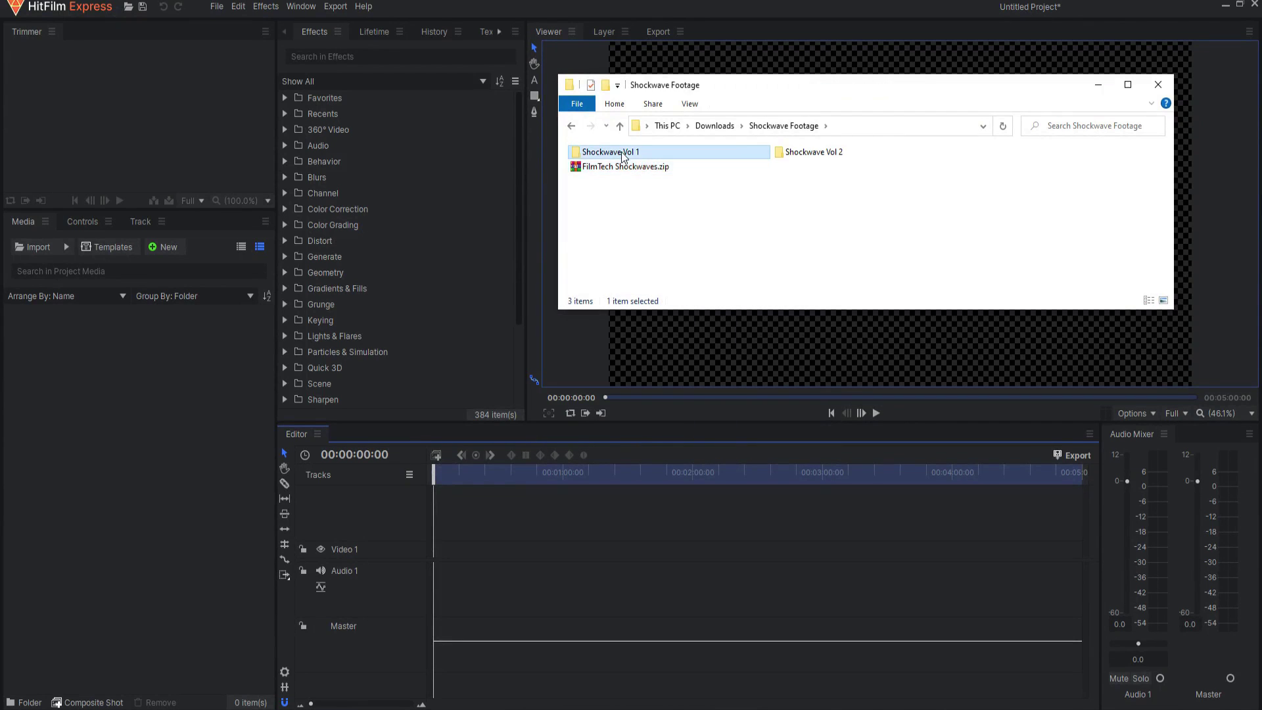
double_click(624, 154)
key(ctrl+a)
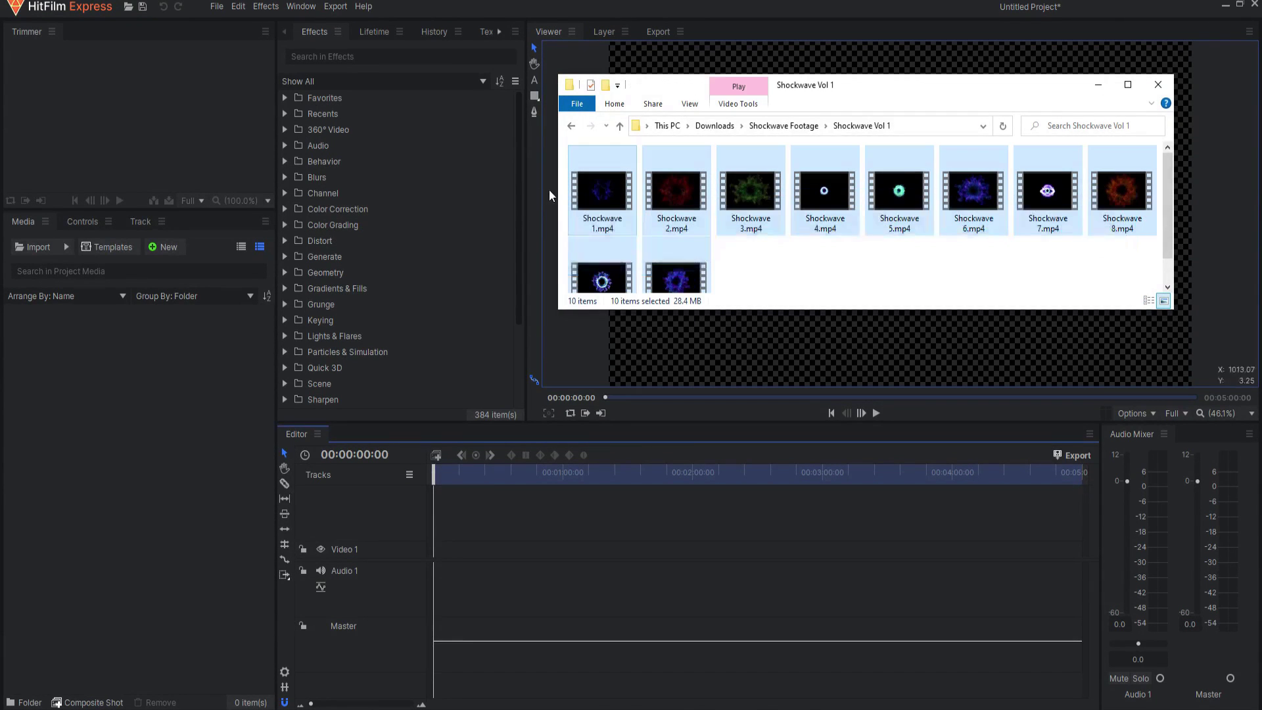
drag(598, 190, 129, 380)
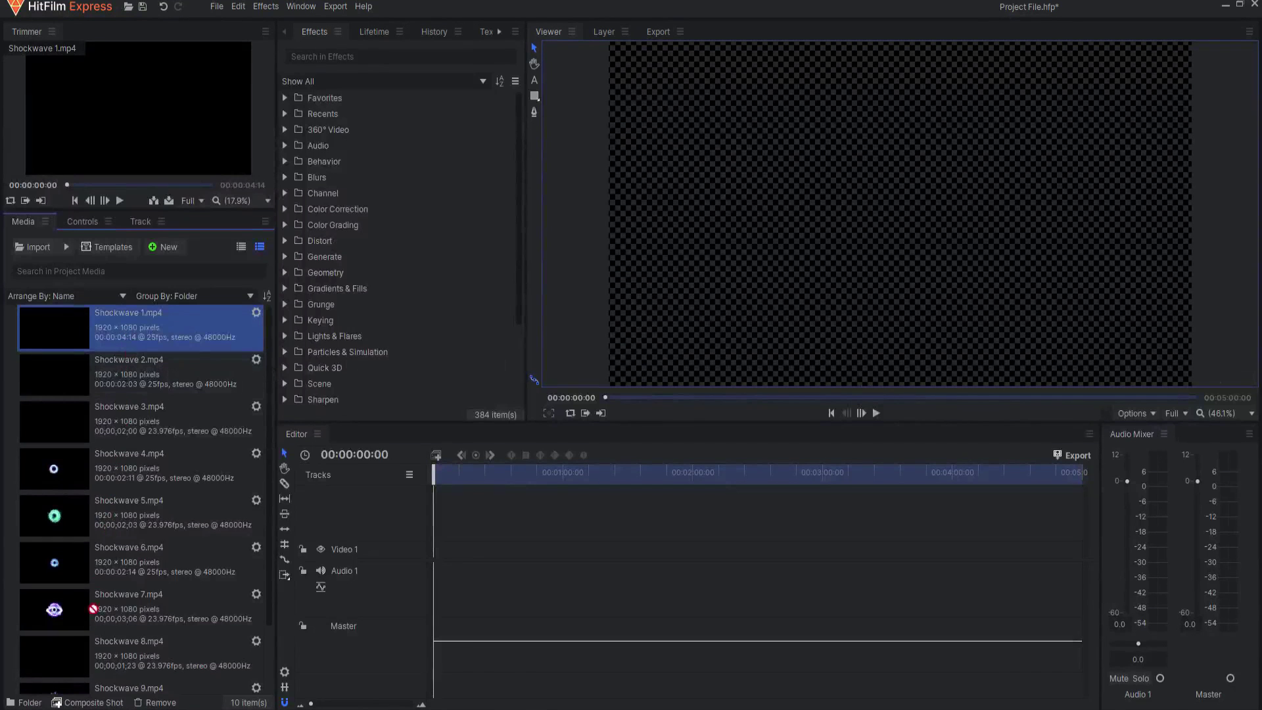
Make a composite shot from Shockwave 1 and add a new plane layer.
scroll(93, 609, down, 2)
click(78, 704)
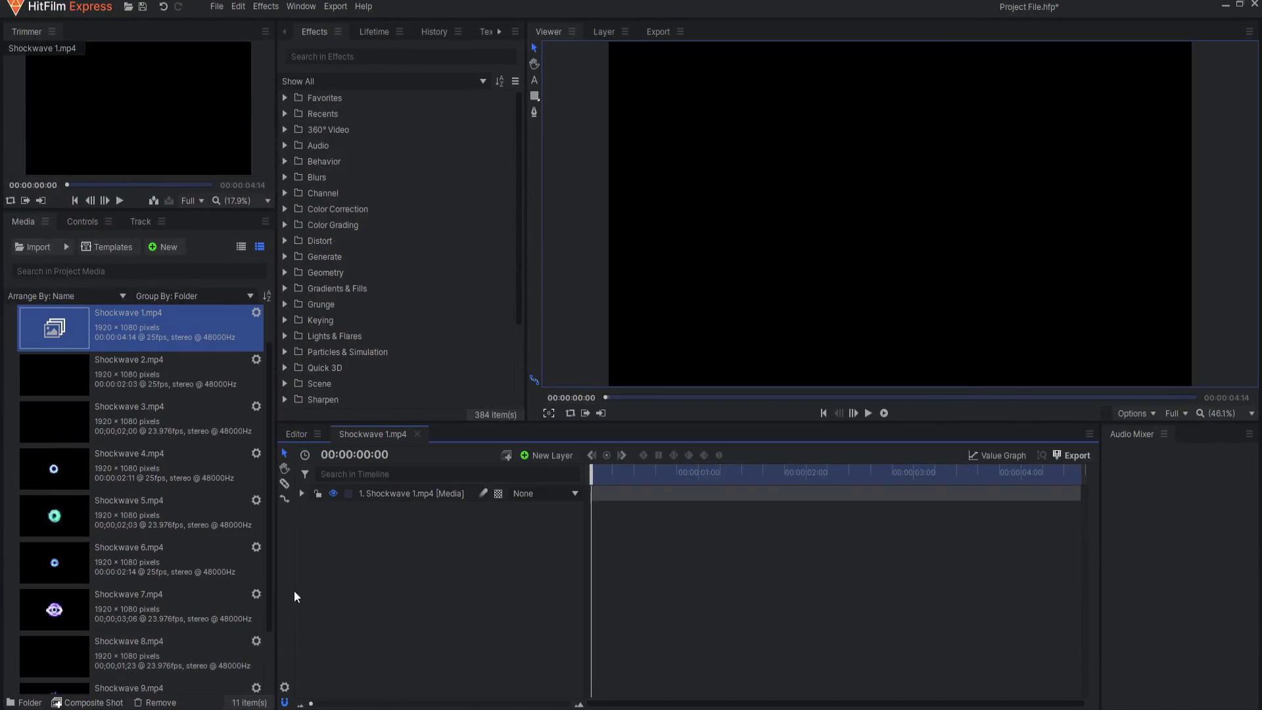
click(558, 454)
click(556, 472)
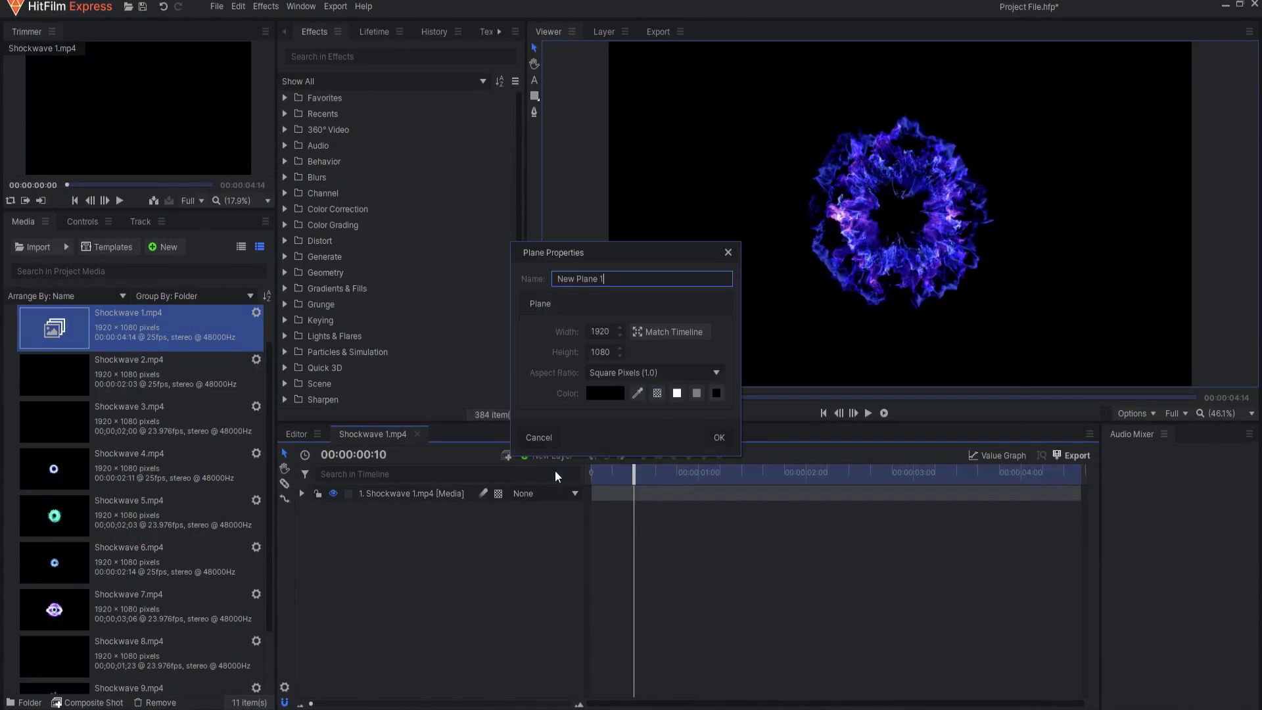
click(726, 439)
Set the plane's blend mode to Color and apply Fill Color at 255, 85, 0.
right_click(419, 493)
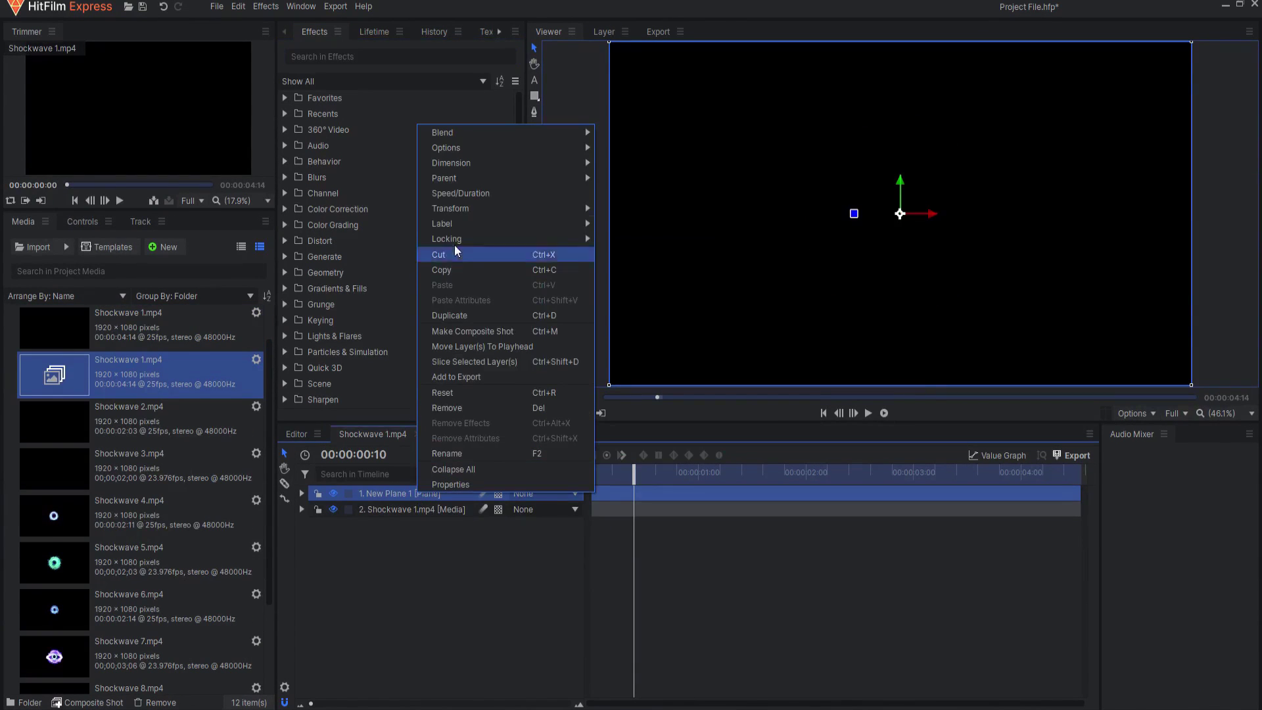
mouse_move(579, 132)
click(626, 163)
click(394, 57)
text(fill)
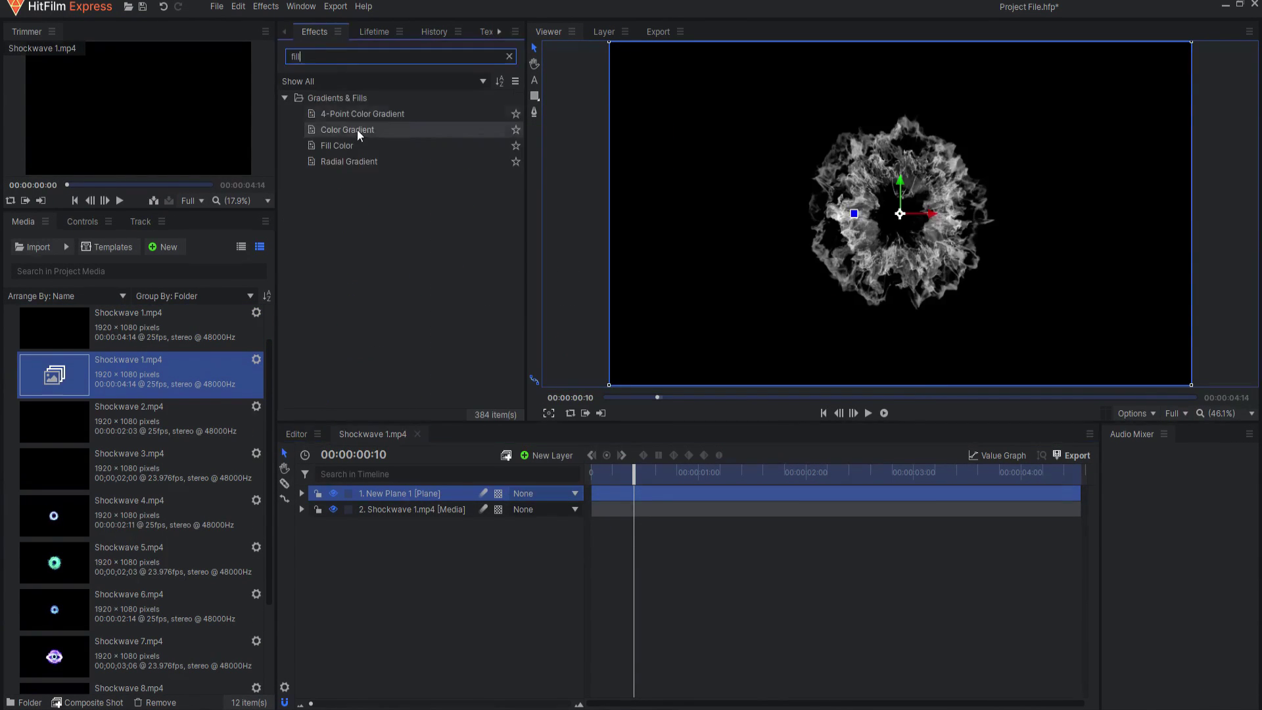
double_click(355, 146)
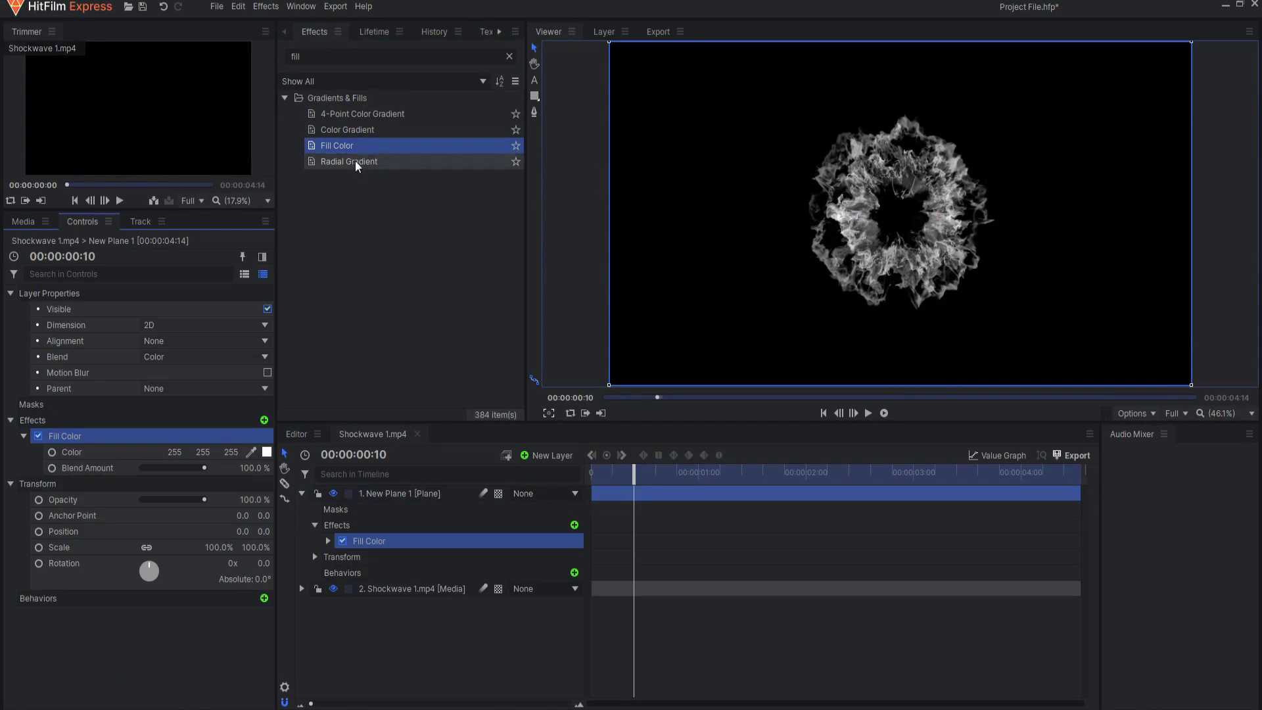
click(266, 452)
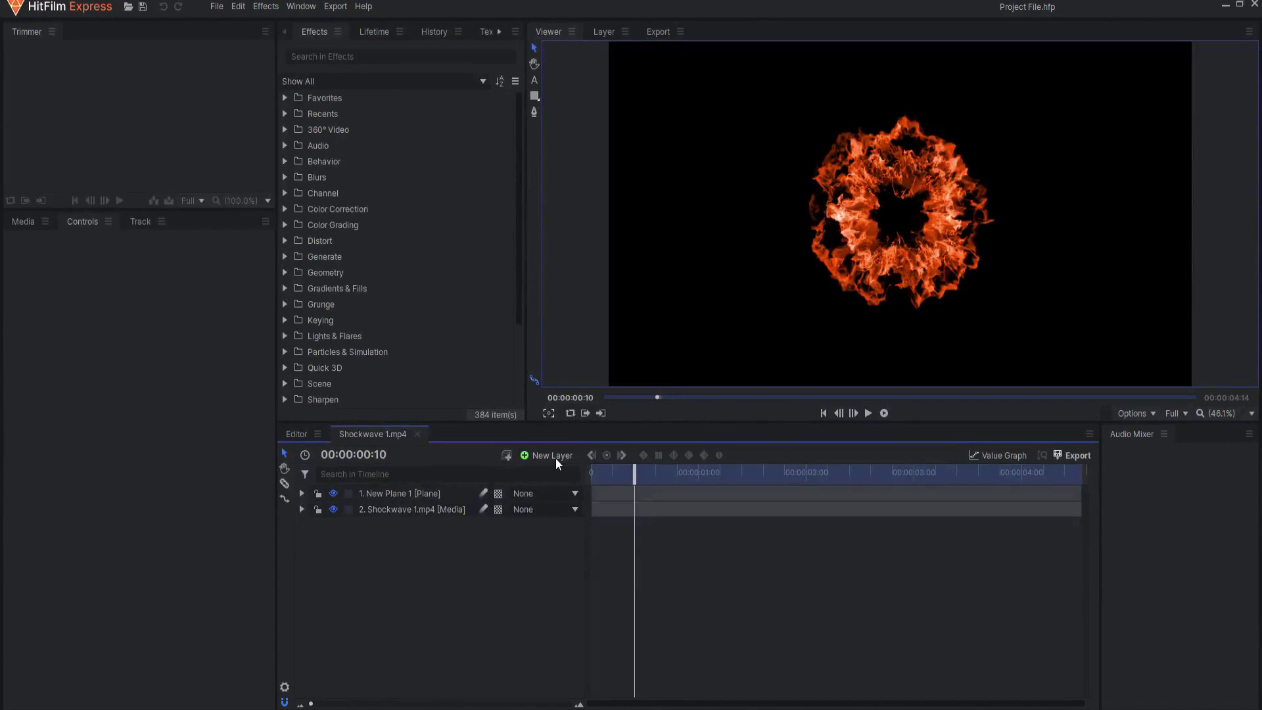
Add a grade layer and apply Demult to strip the black background.
click(554, 456)
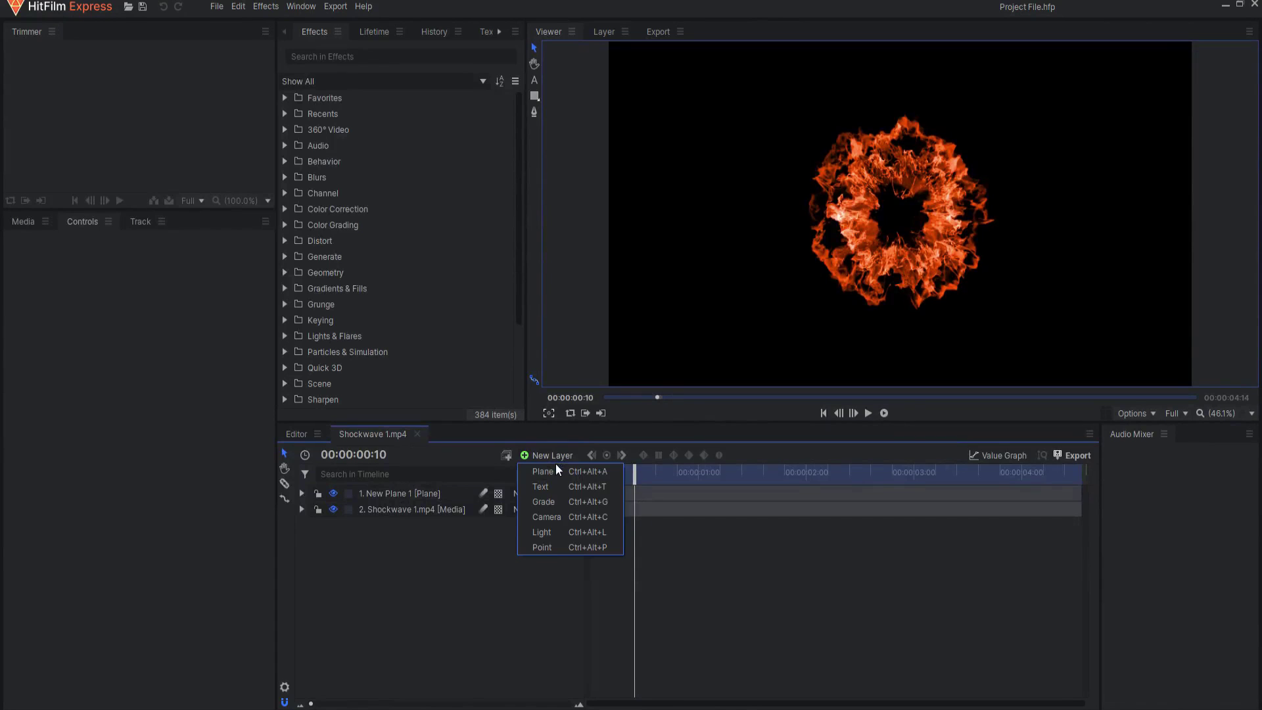
click(551, 502)
click(332, 55)
text(demu)
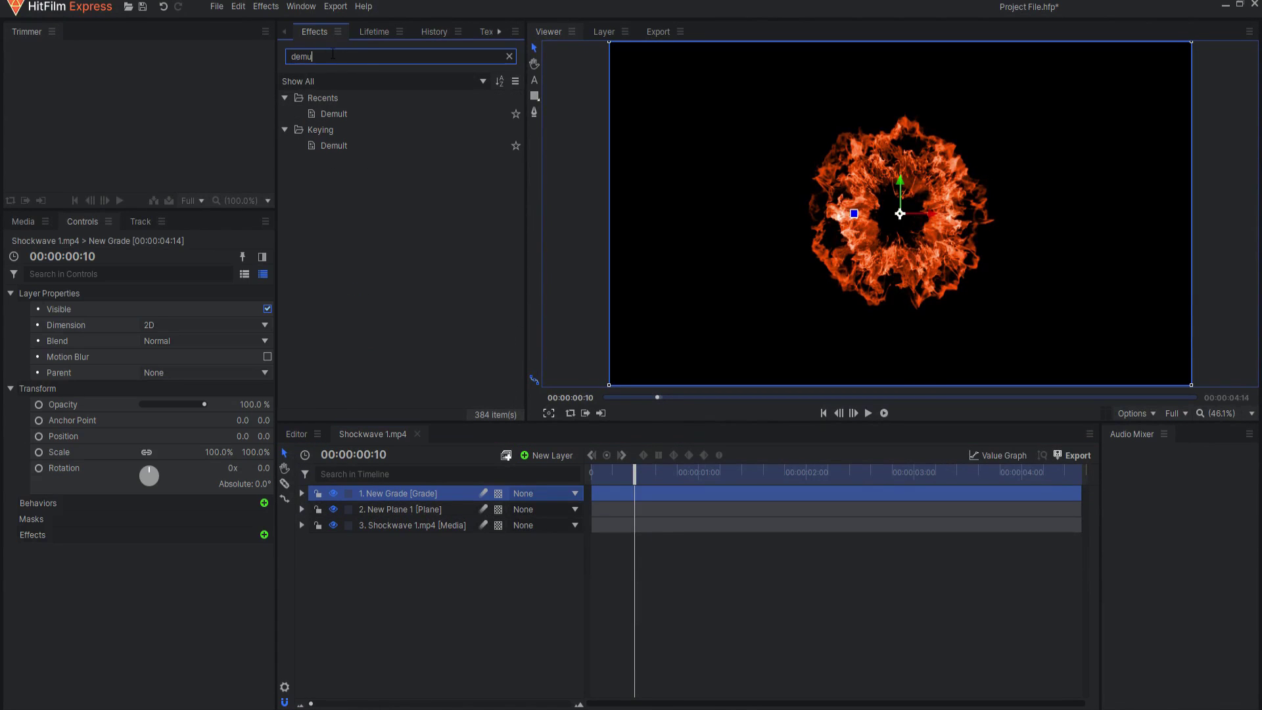
double_click(348, 114)
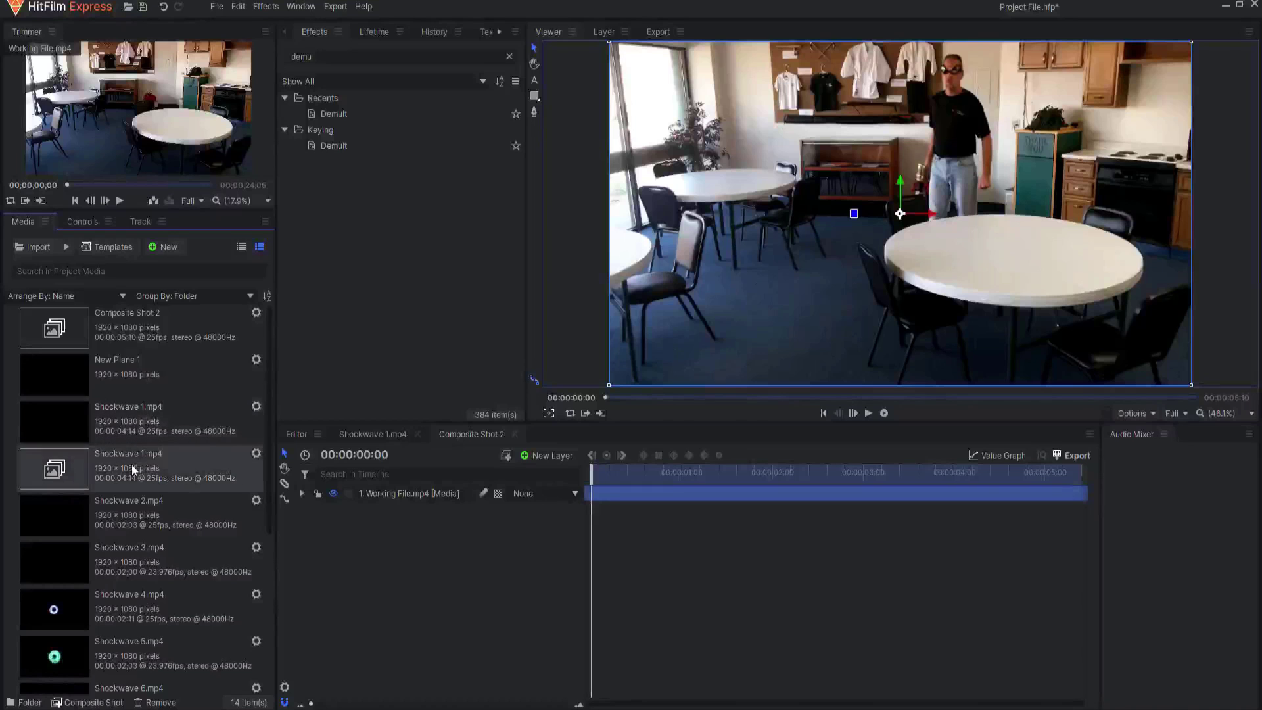
Place the shockwave composite over Working File.mp4 as a 3D plane with a camera, and add Glow.
drag(130, 464, 393, 489)
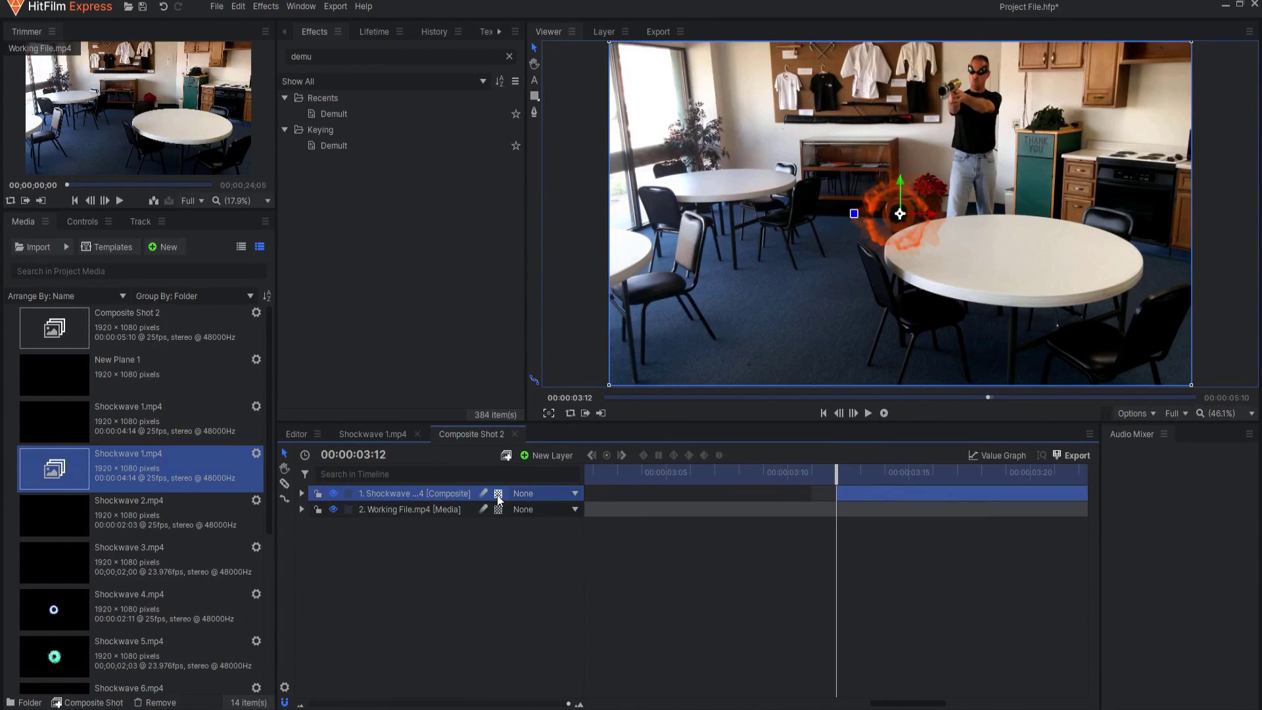
click(498, 493)
click(513, 529)
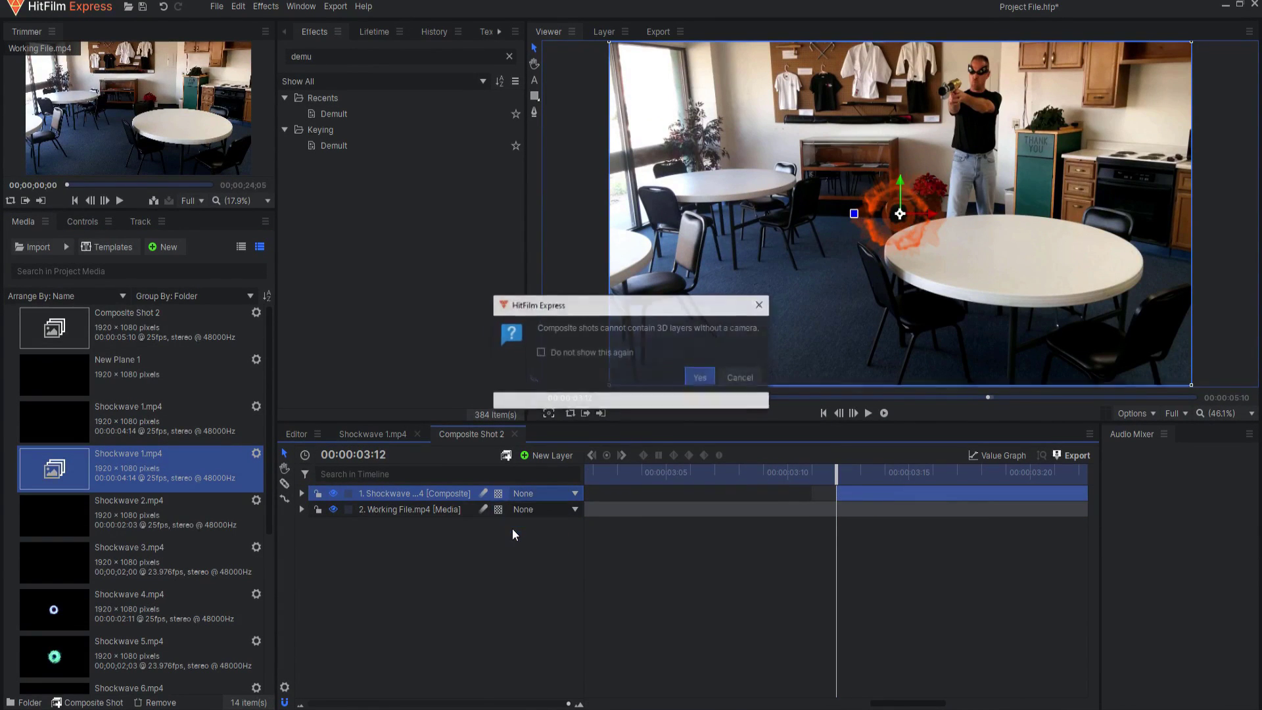
click(701, 392)
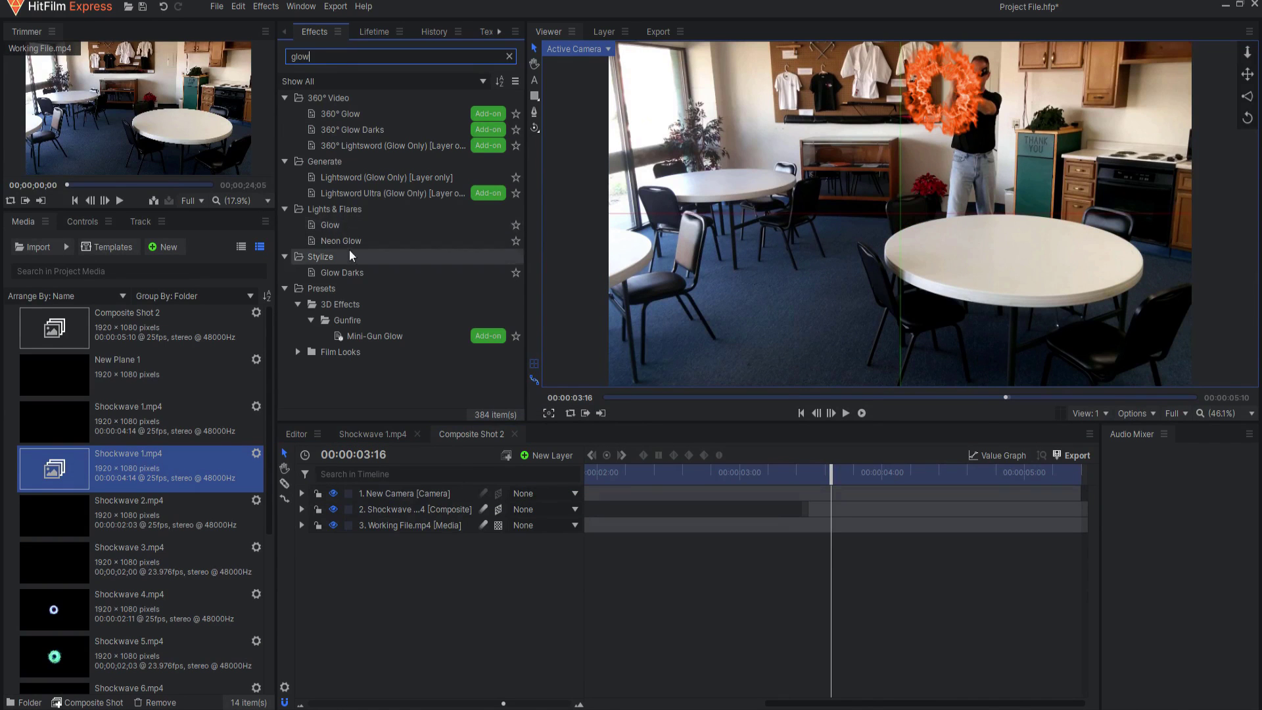
drag(333, 225, 387, 510)
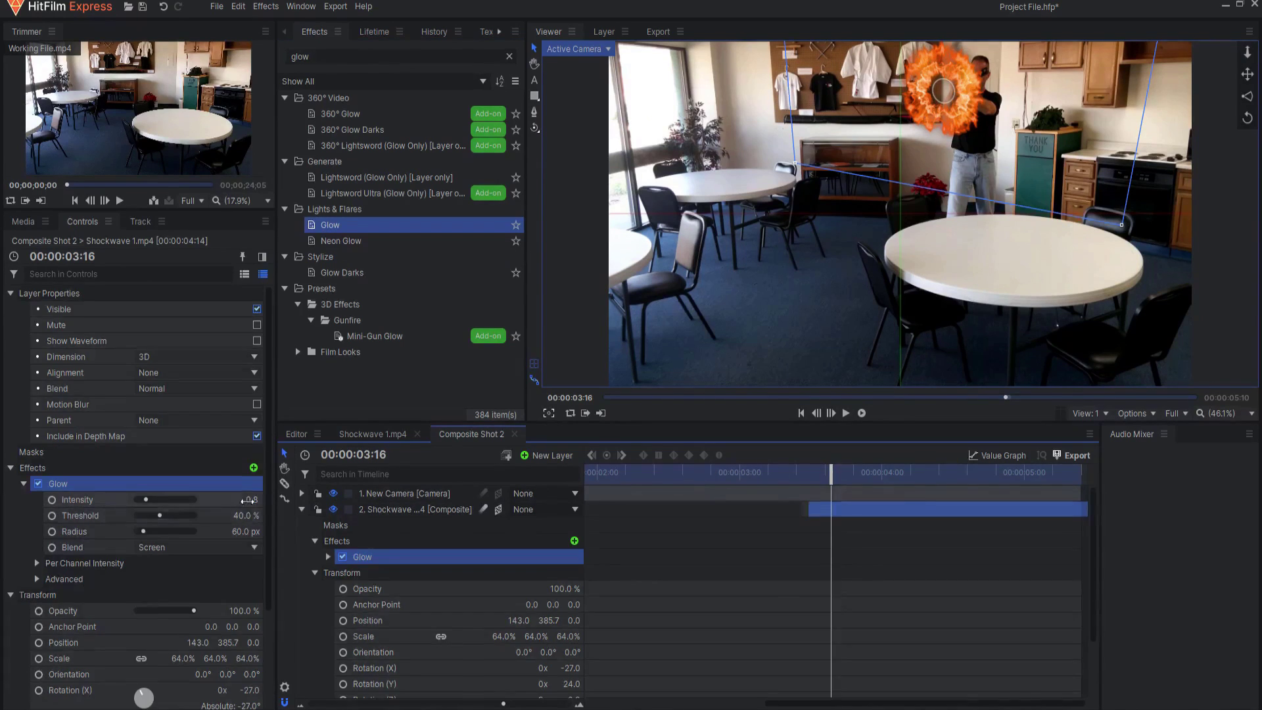
key(space)
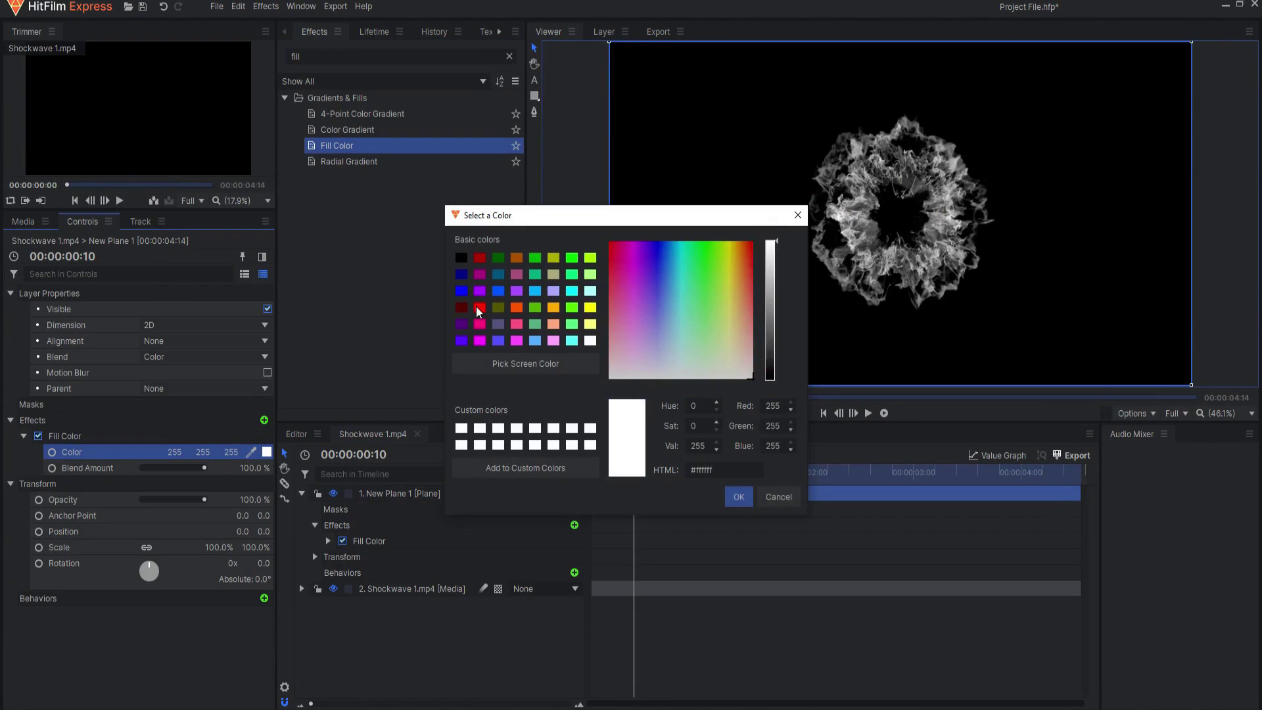
click(468, 276)
click(738, 496)
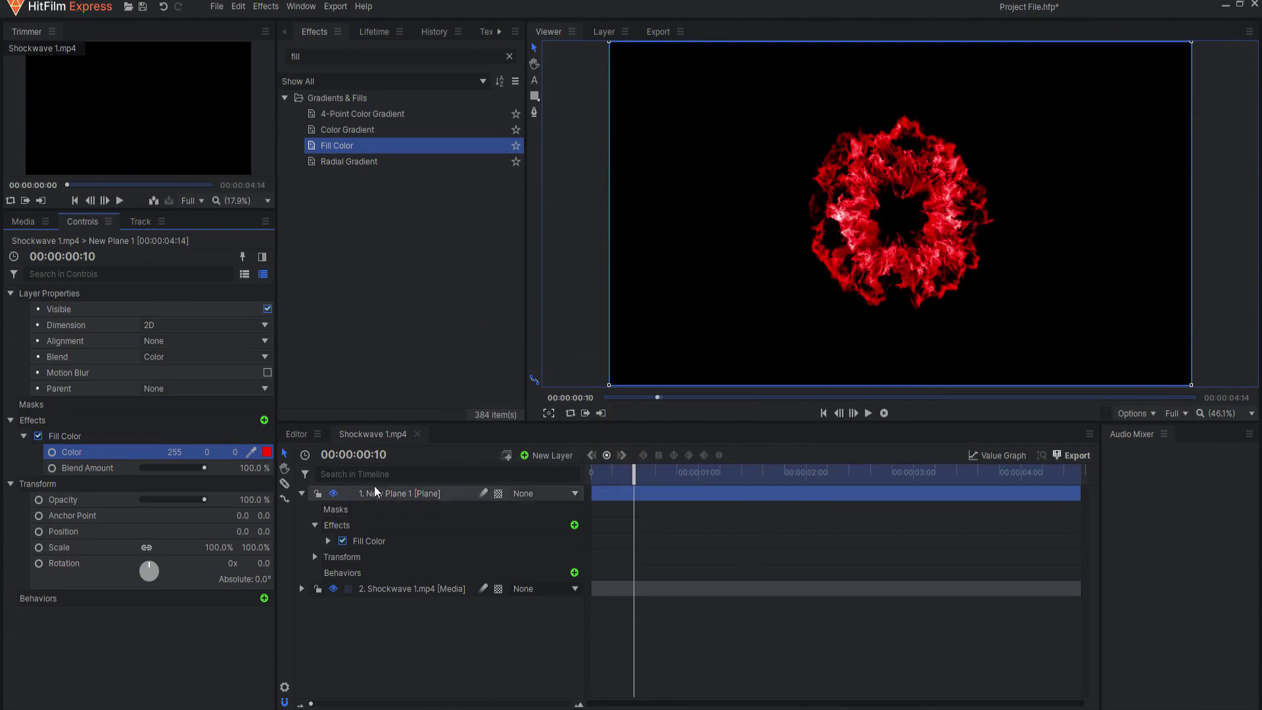
click(266, 452)
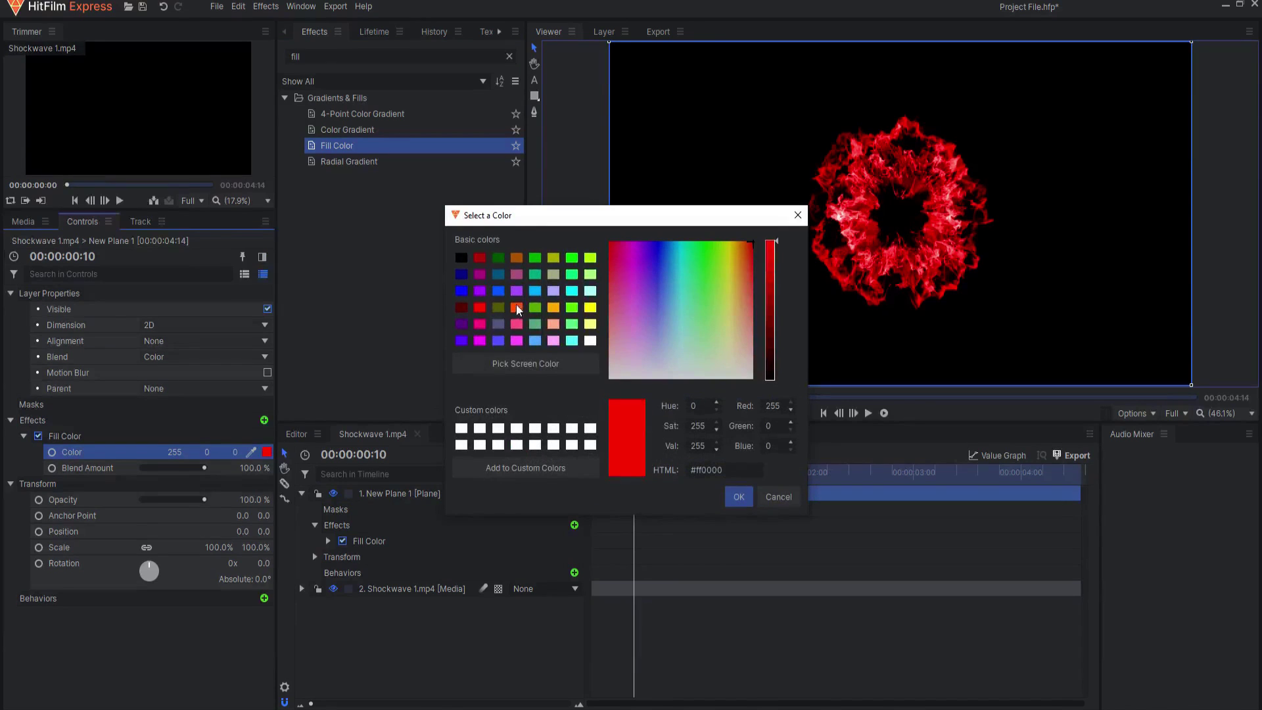
click(516, 307)
click(738, 496)
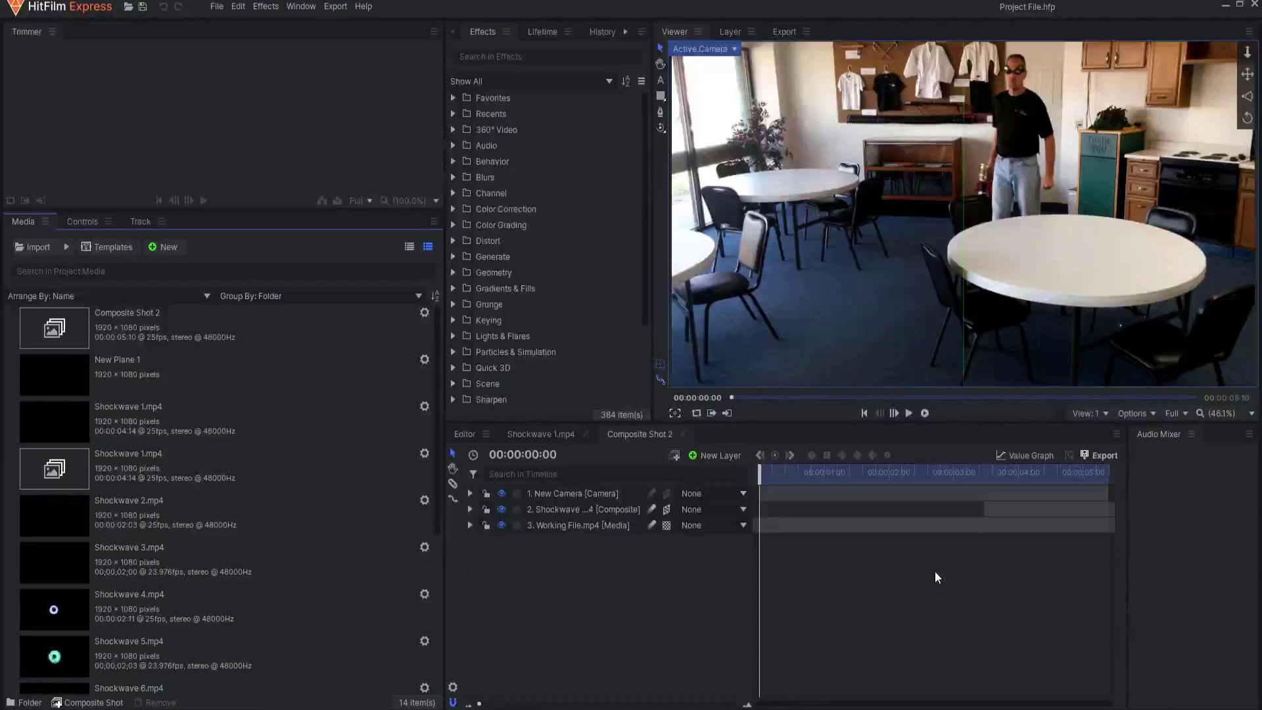
Add New Plane 1 on top with the Shockwave for Displacement preset, at the fire ring's frame.
drag(116, 362, 985, 495)
click(545, 57)
text(shock)
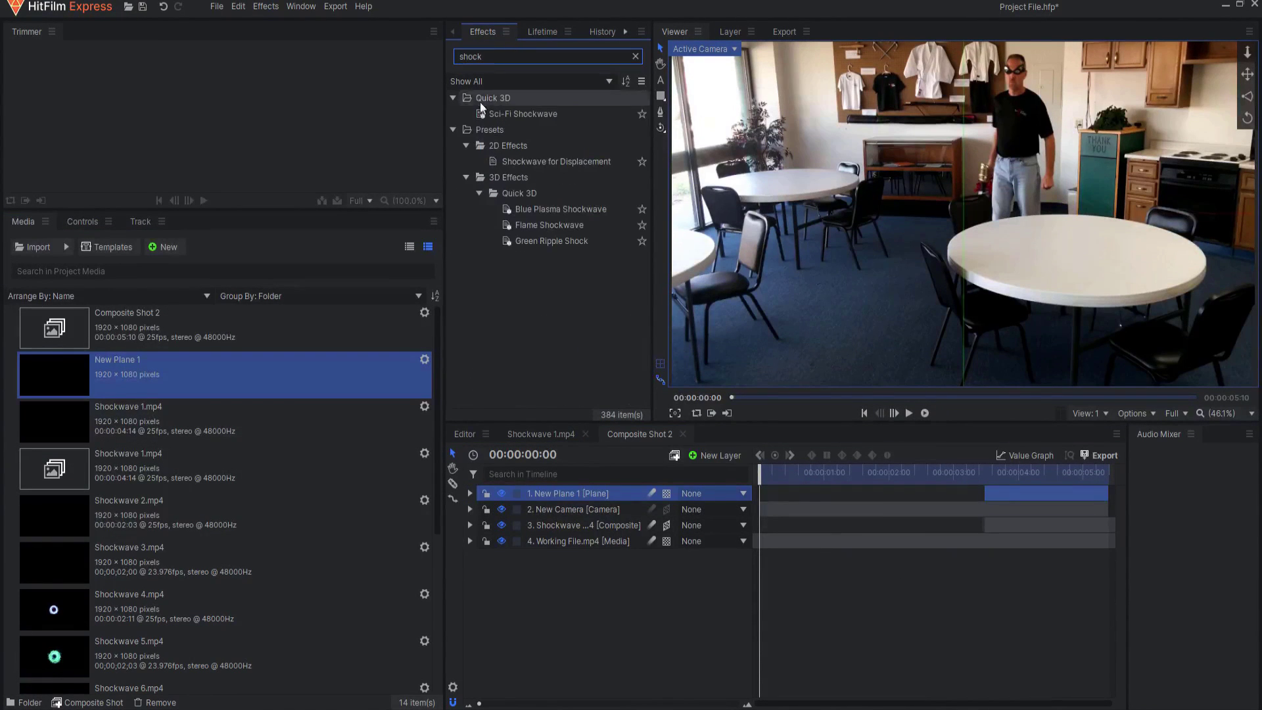
click(523, 161)
drag(572, 511, 567, 491)
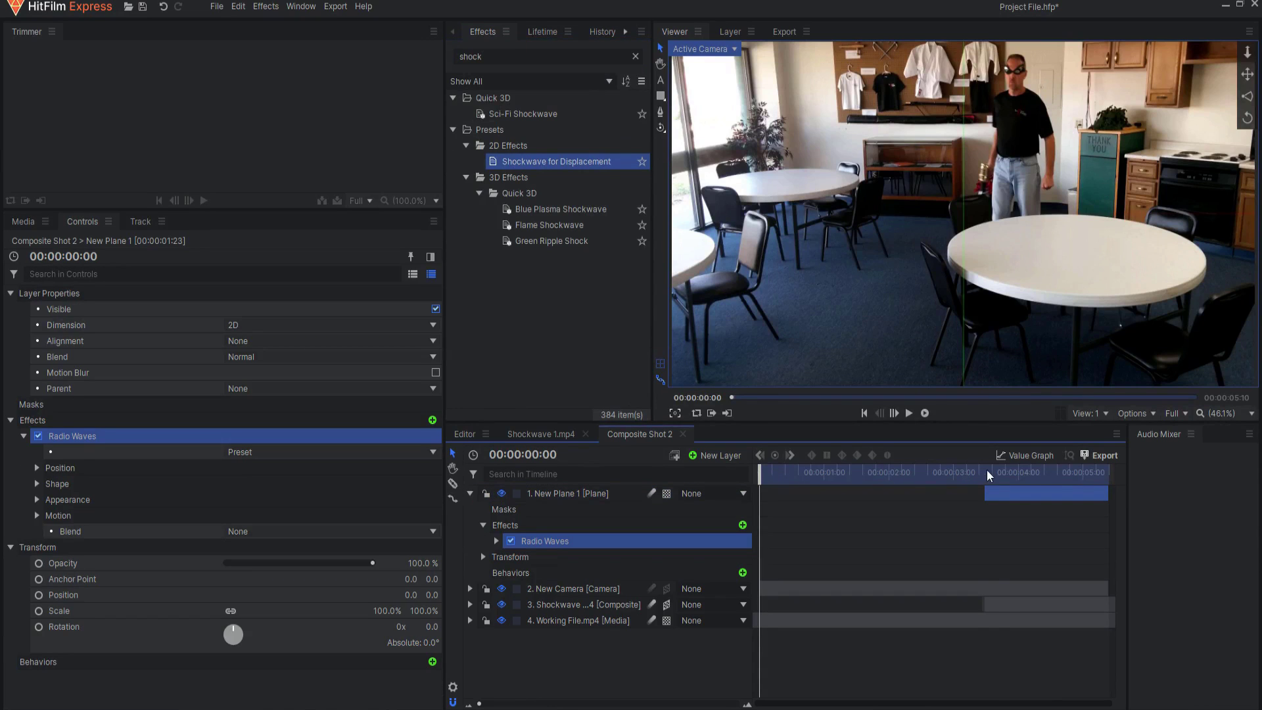
drag(989, 475, 1005, 474)
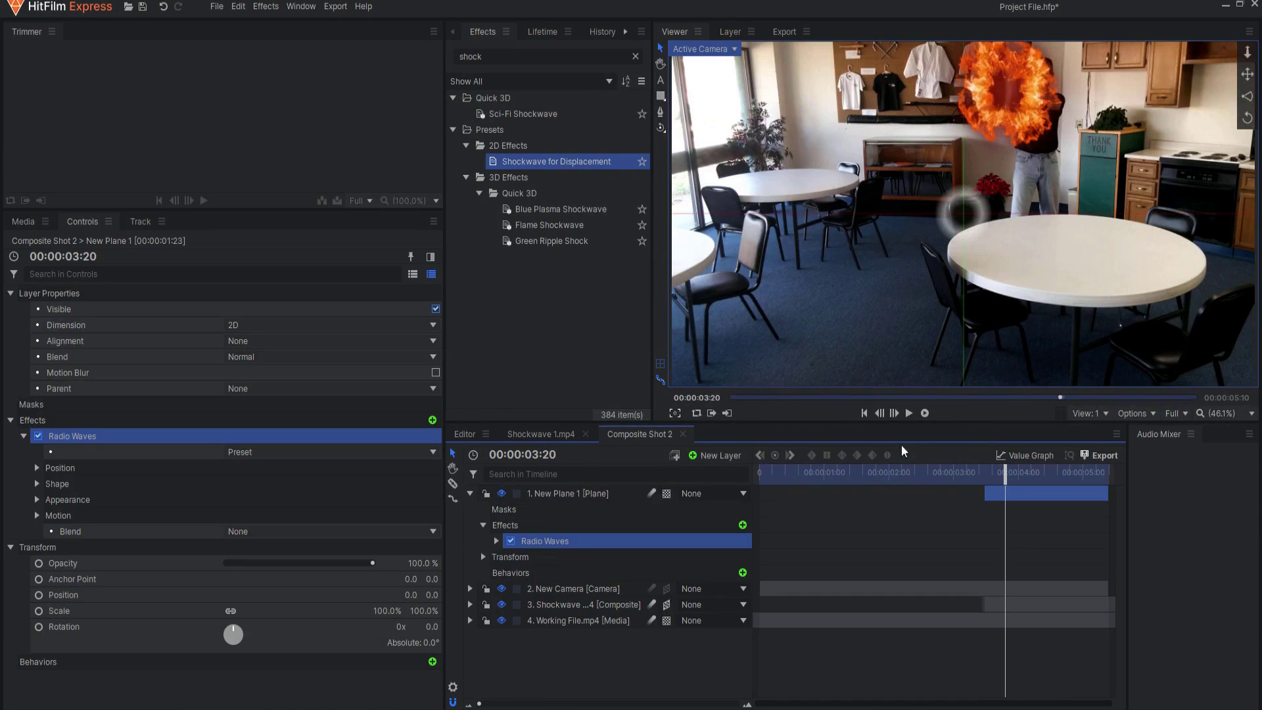
click(571, 495)
Centre the ripple plane on the fire ring at 149.5, 377.0 and scale it to 178%.
drag(963, 215, 1010, 97)
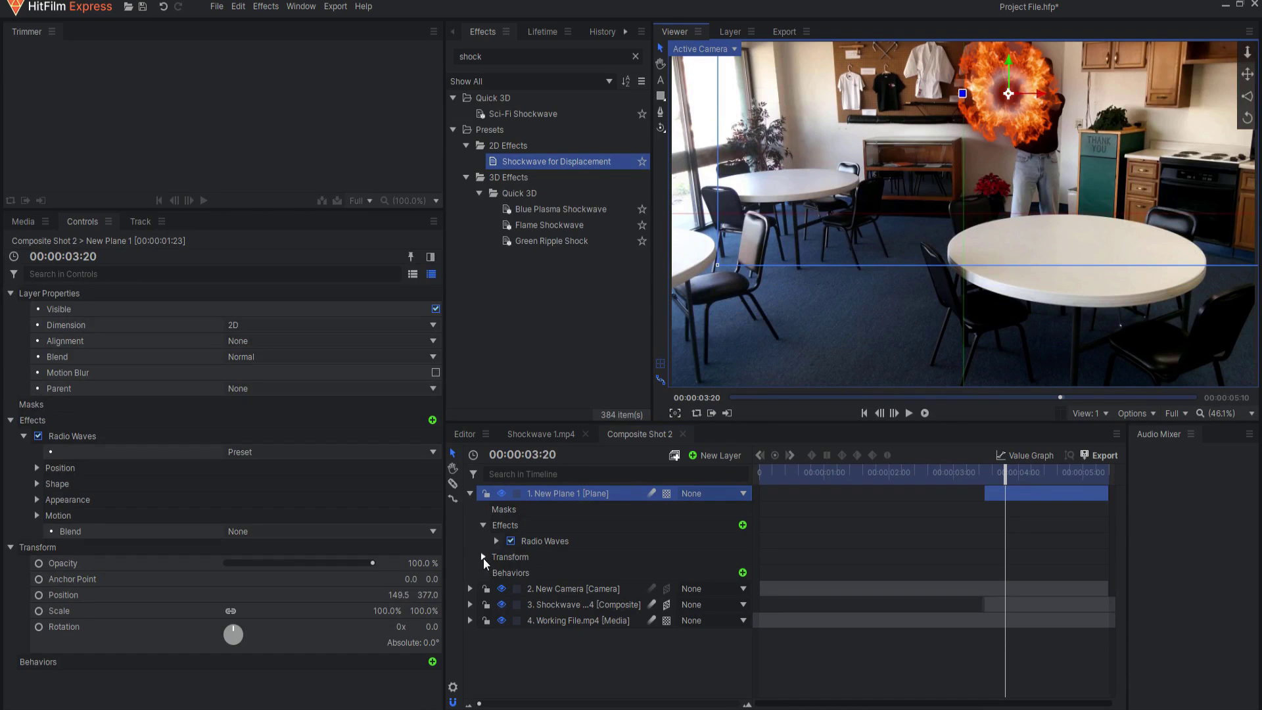
click(483, 557)
click(532, 620)
drag(701, 620, 732, 620)
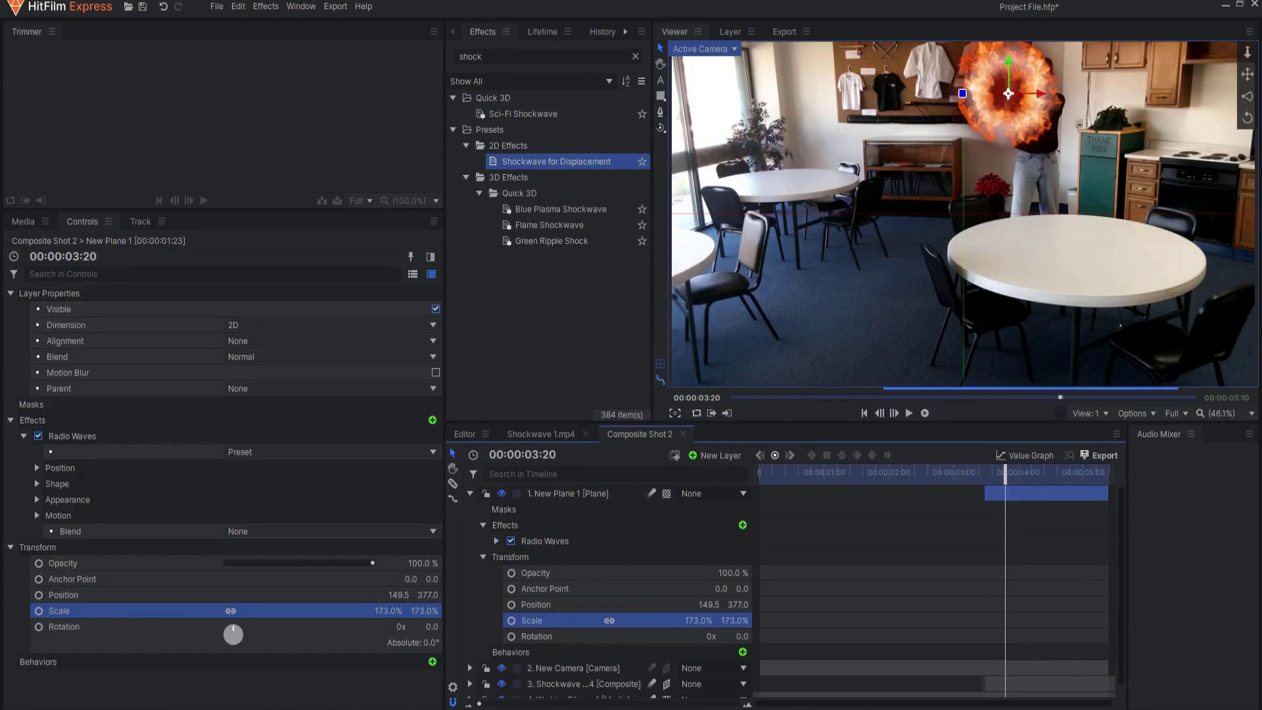
Move to 00:00:05:09 and search the effects list for Speed.
drag(1008, 464, 1129, 481)
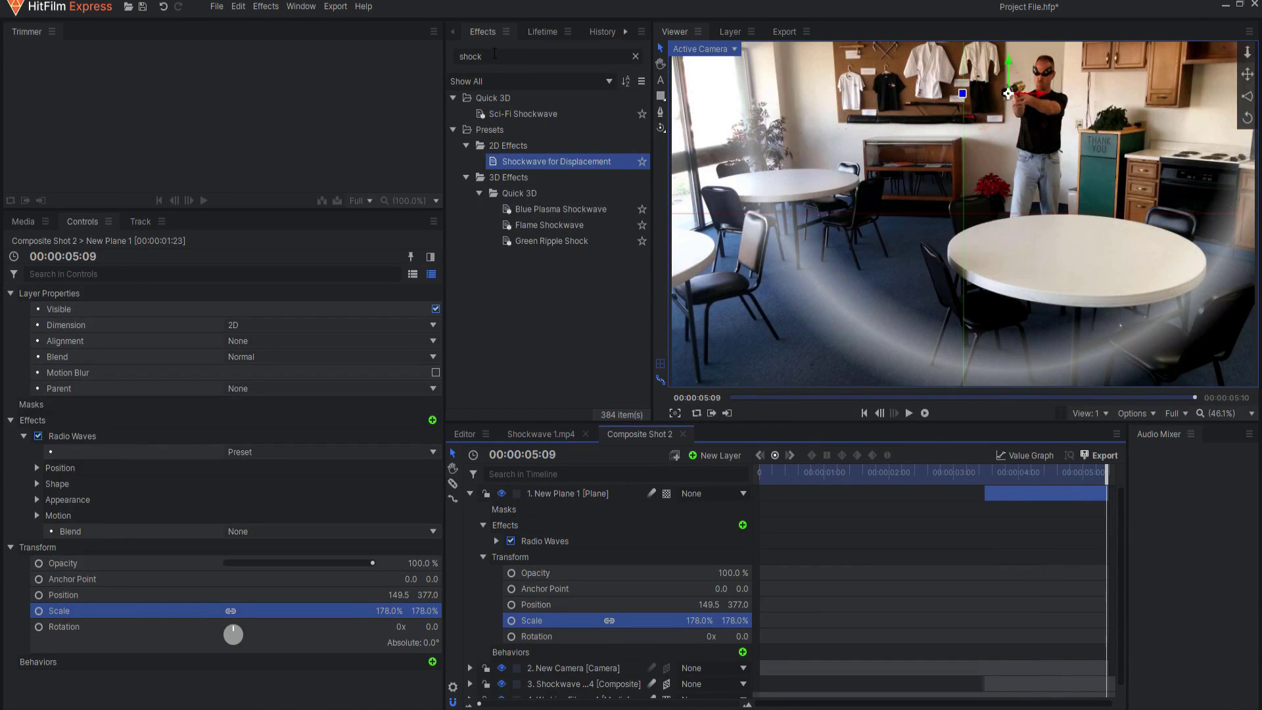
double_click(471, 56)
text(speed)
click(511, 116)
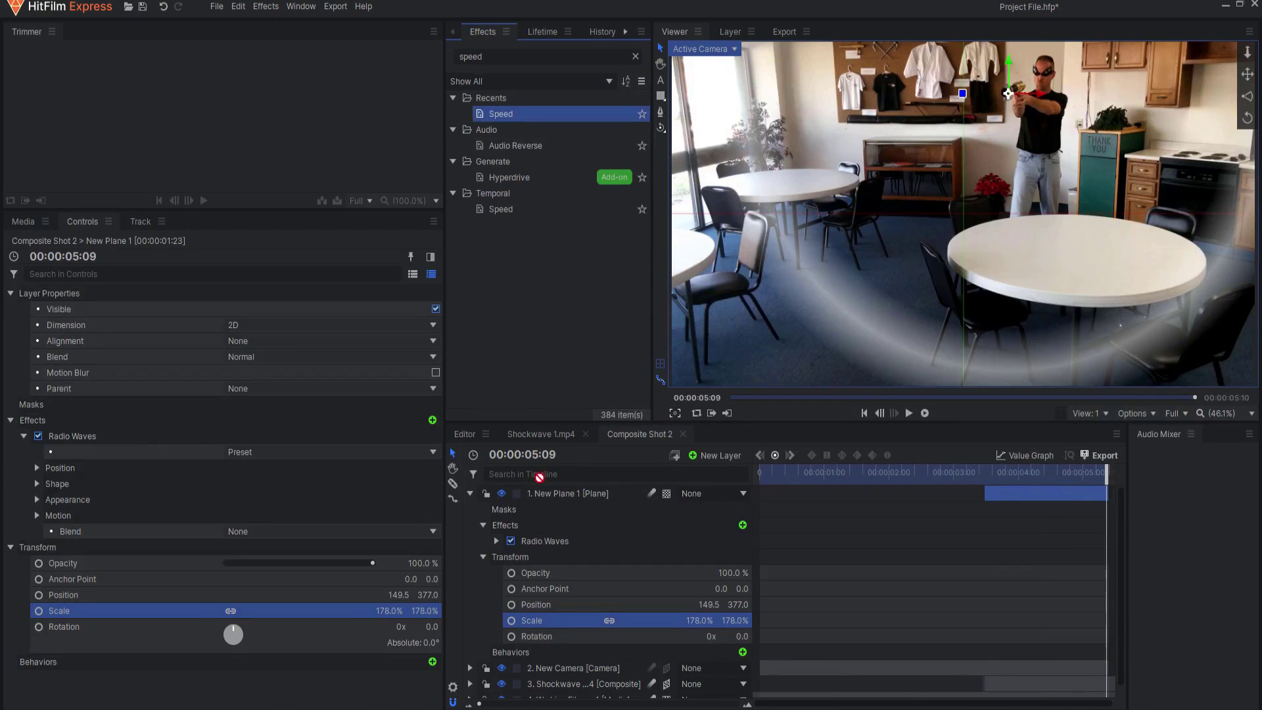
Apply Speed to New Plane 1 at 9.40 and scale the plane to 309%.
drag(548, 495, 548, 494)
click(984, 472)
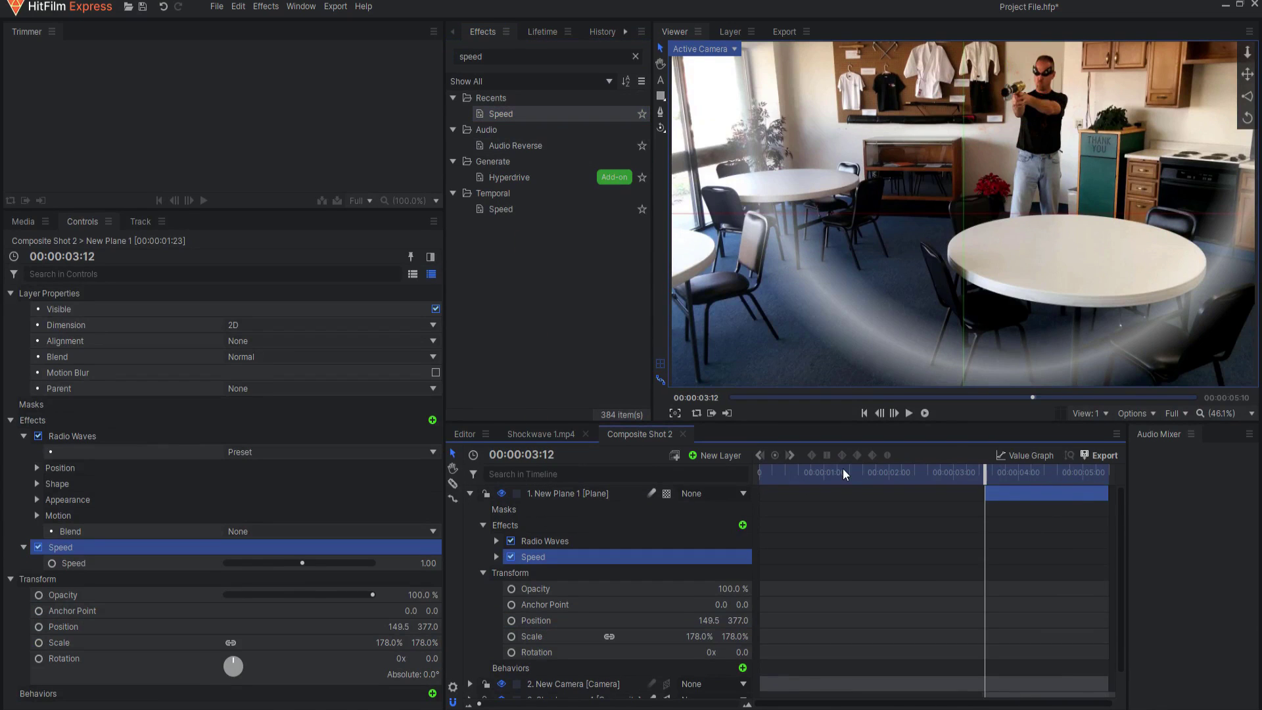
click(894, 413)
click(894, 414)
click(894, 414)
click(894, 413)
click(894, 413)
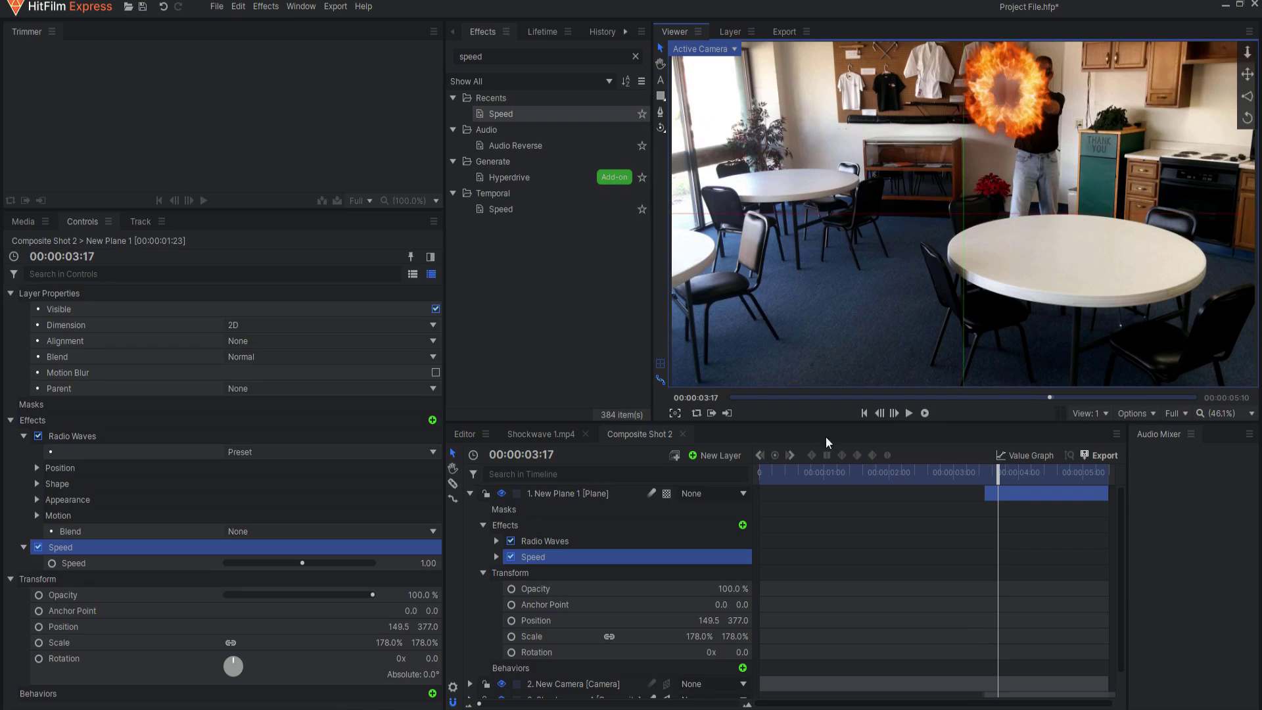
click(496, 556)
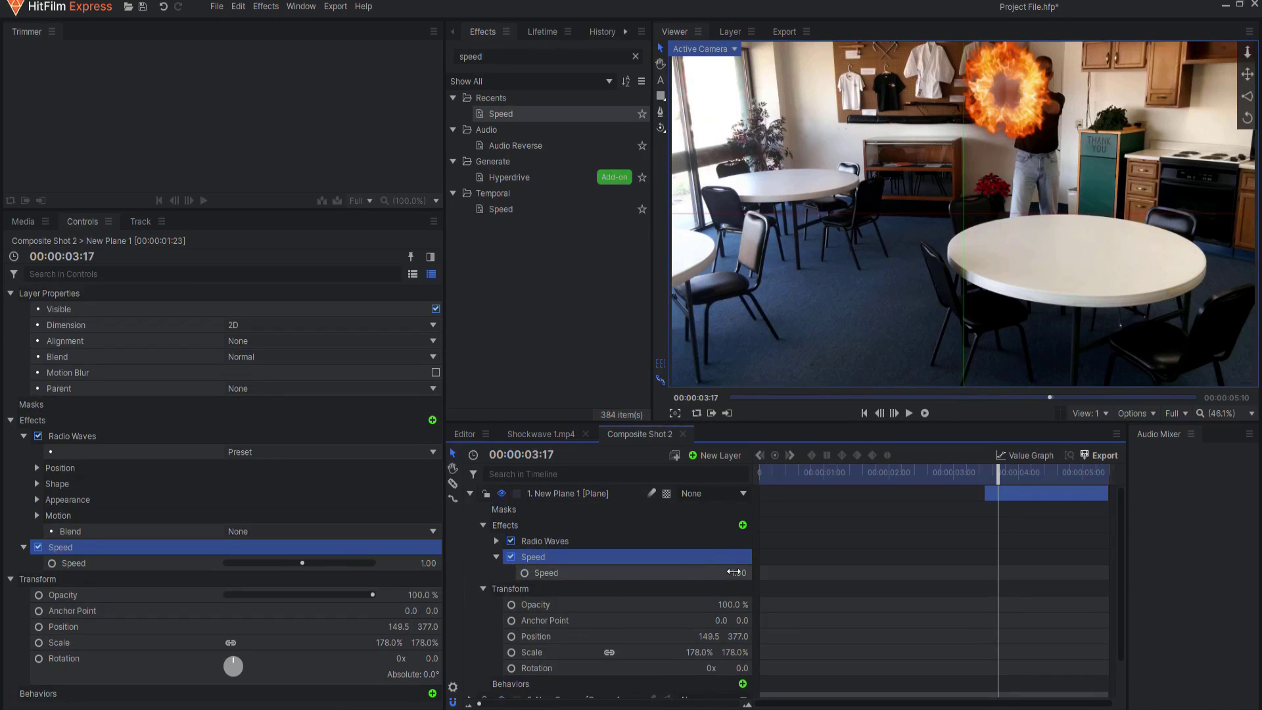
drag(732, 573, 817, 572)
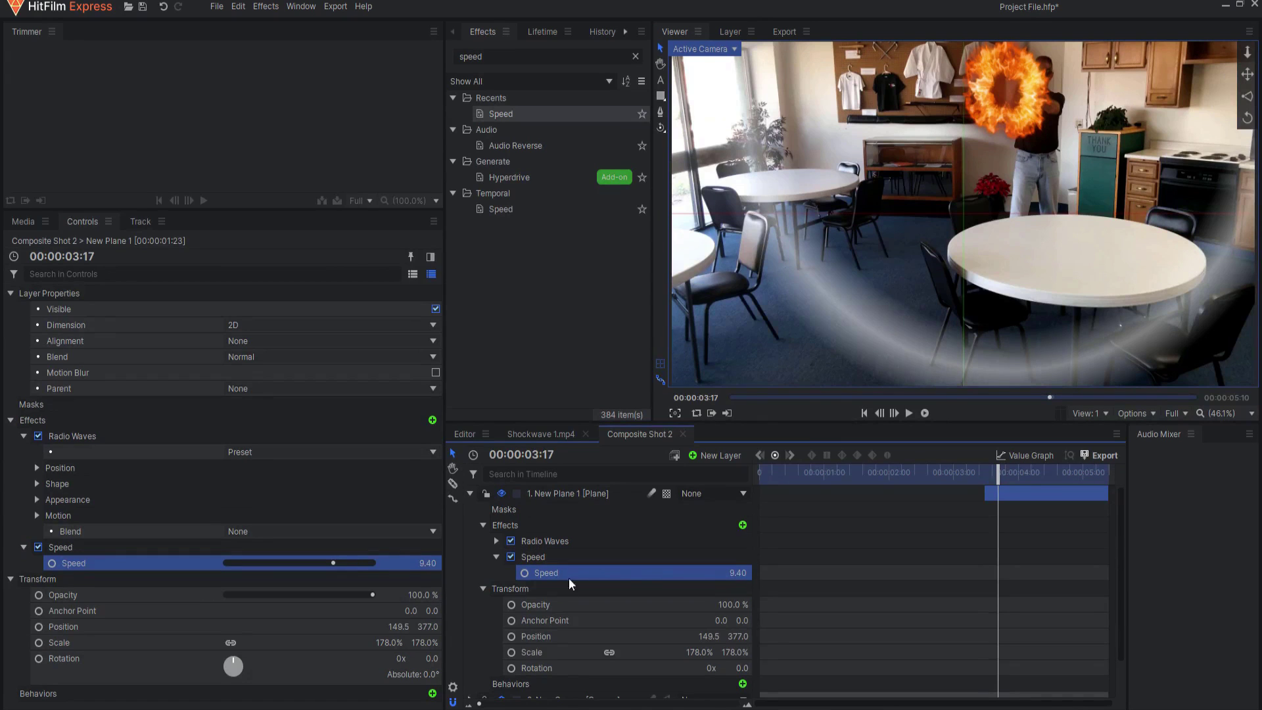
drag(698, 652, 785, 652)
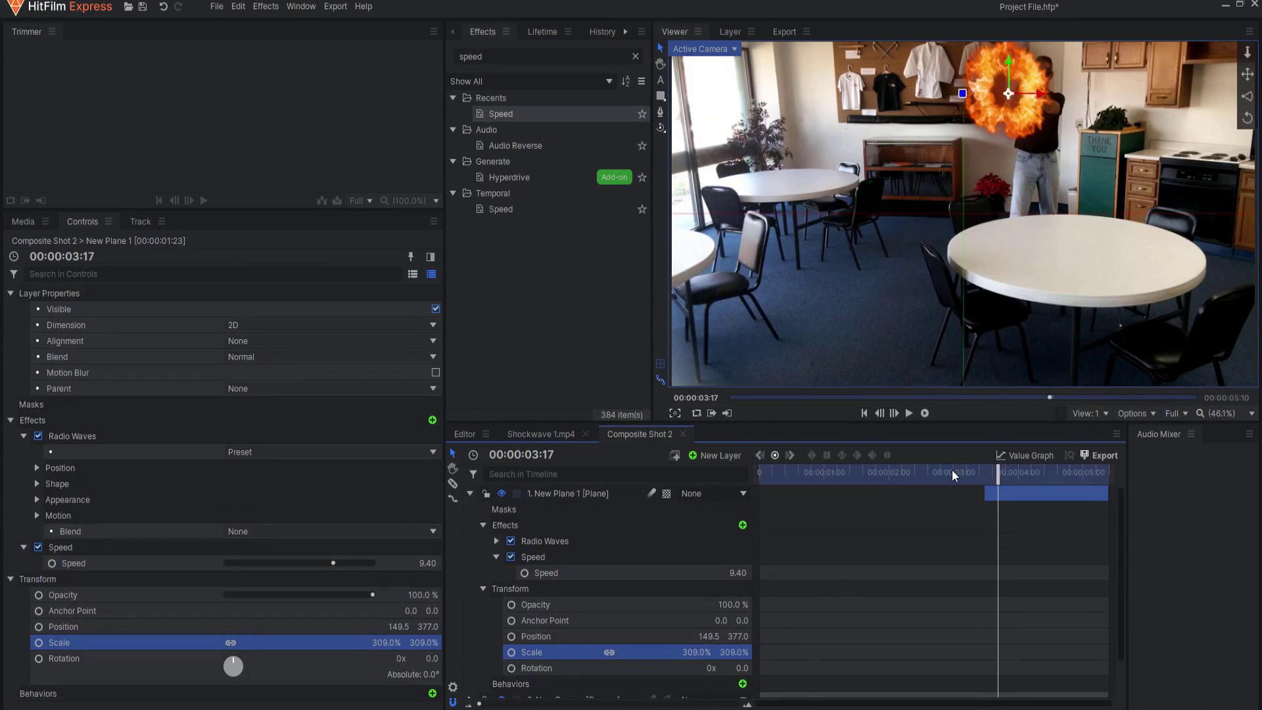
Play back the faster fire ring from 03:12 to 03:18, then select Shockwave 1.mp4 in Media.
key(Left)
key(Left)
key(Left)
key(Left)
key(Left)
click(907, 412)
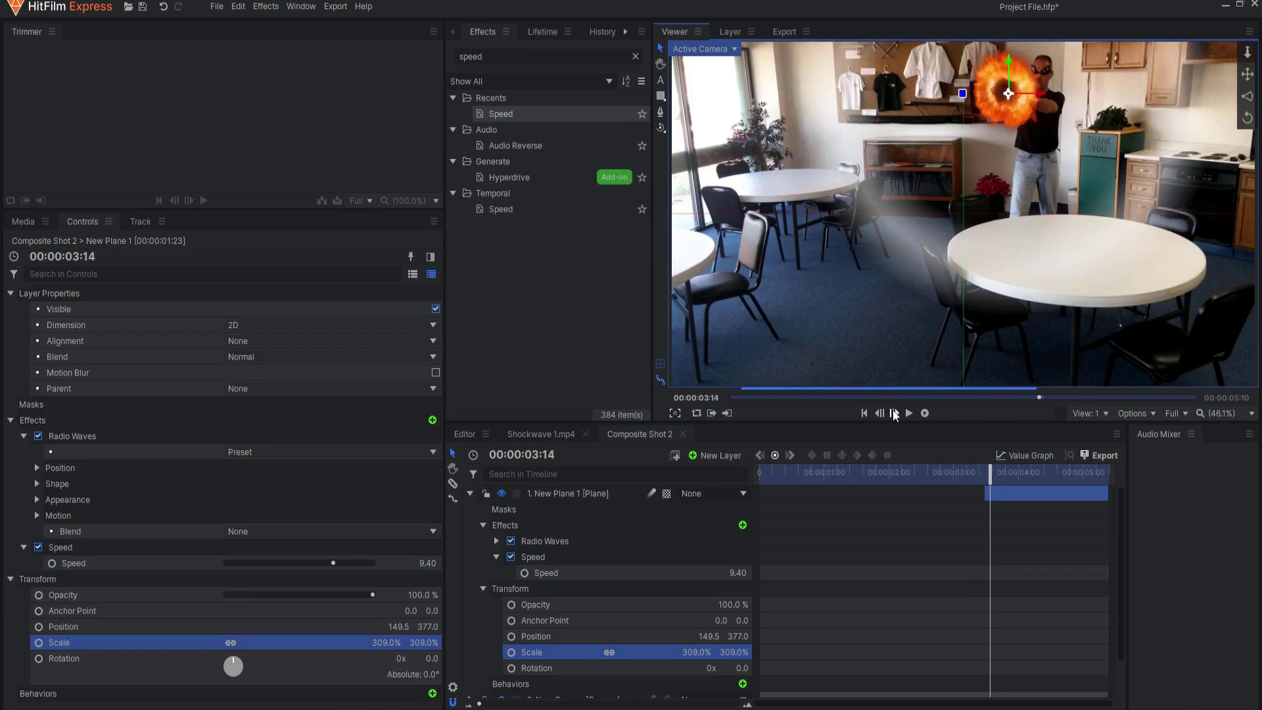
click(894, 412)
click(23, 221)
click(69, 357)
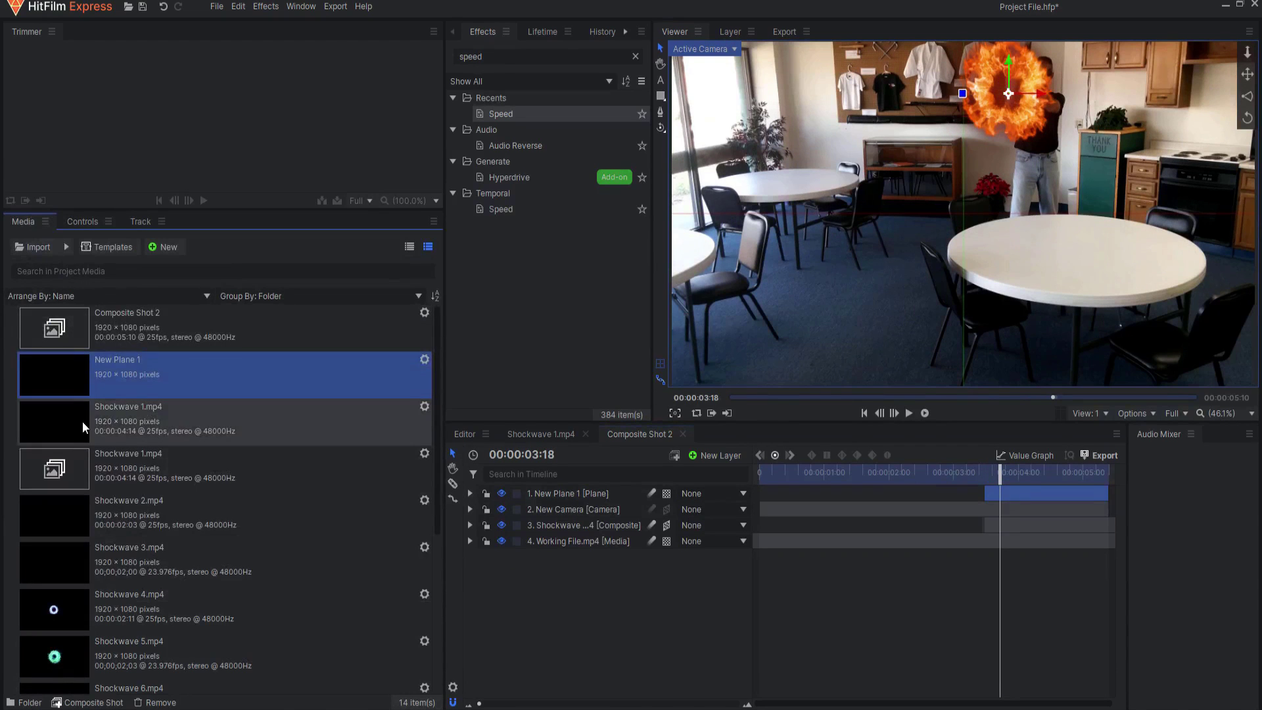
Add Shockwave 1.mp4 as the top layer in Add blend mode, moved up to the man's hands.
mouse_move(82, 421)
mouse_down()
mouse_move(835, 450)
mouse_move(987, 494)
mouse_up()
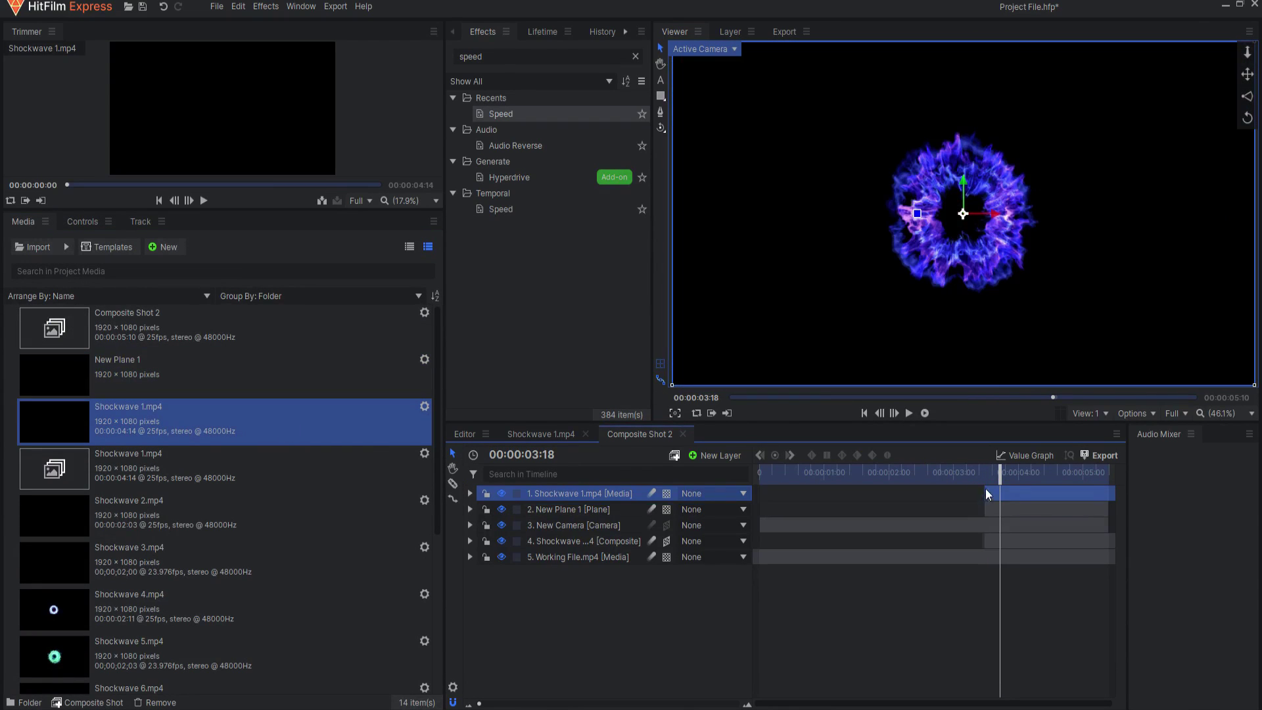
right_click(546, 493)
mouse_move(609, 113)
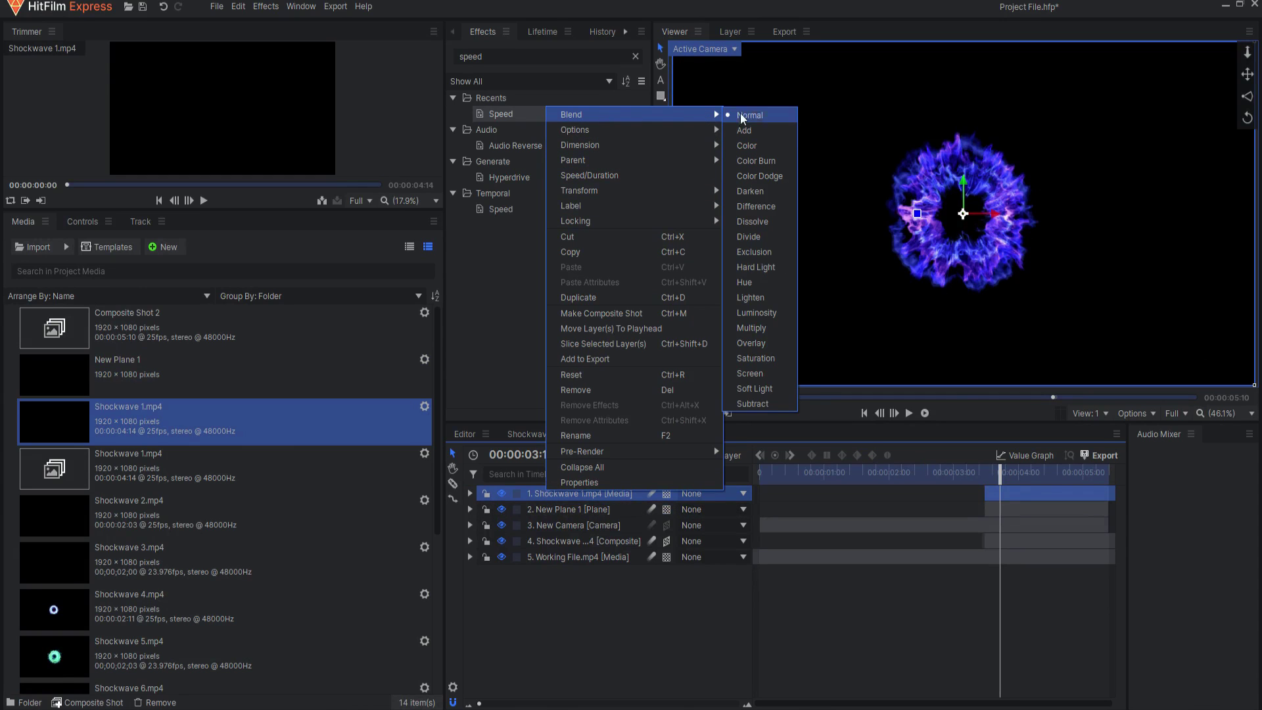
click(766, 131)
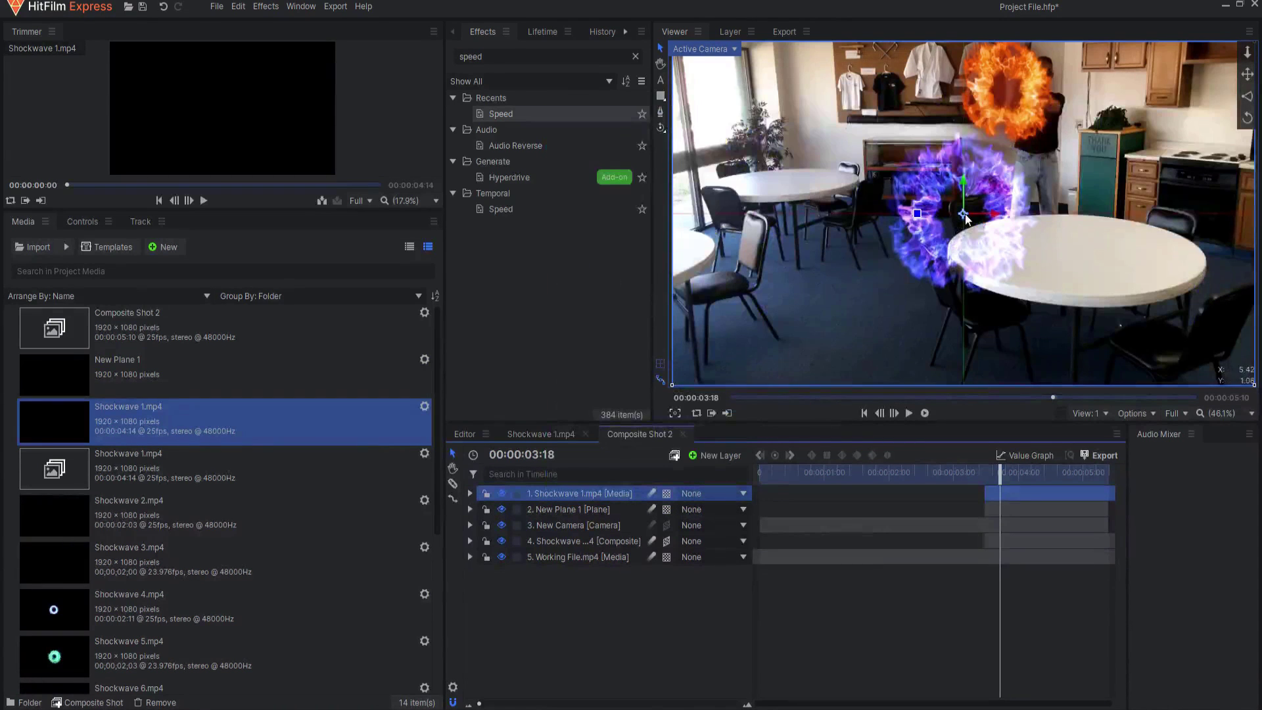
drag(965, 217, 1007, 94)
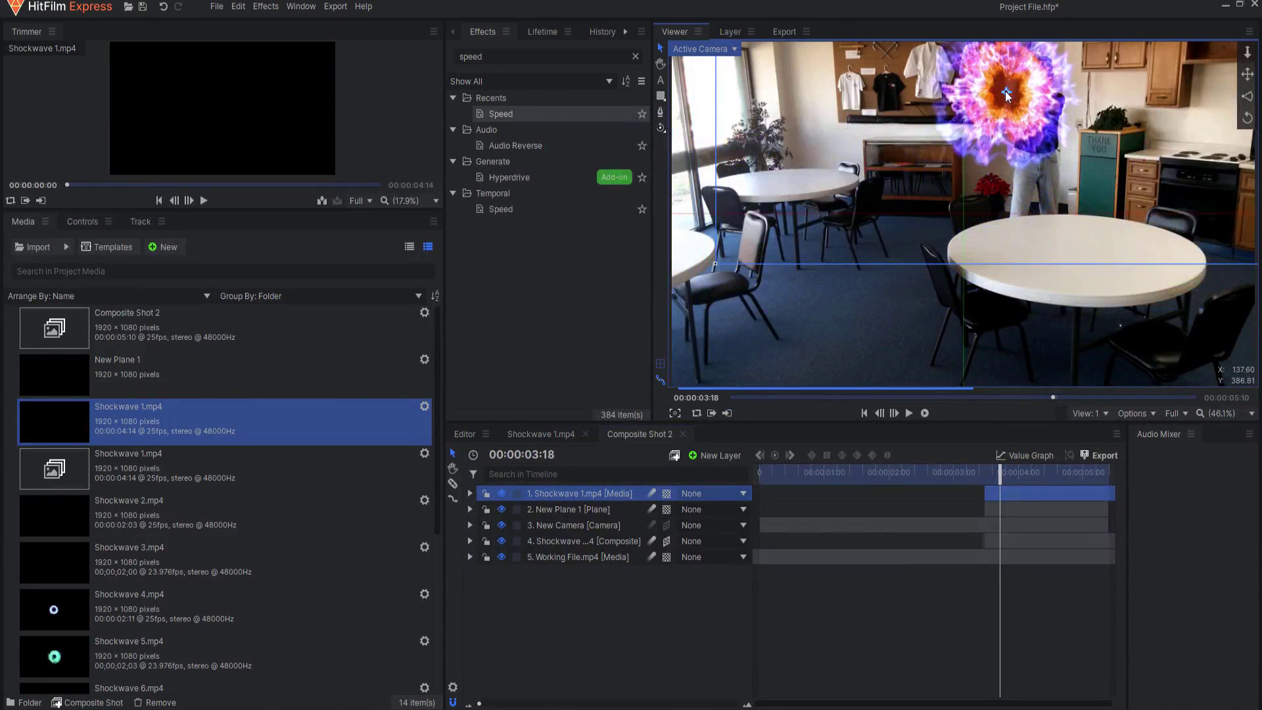
Scale Shockwave 1.mp4 to 564% and stack Shockwave 2.mp4 above it.
click(471, 493)
click(483, 557)
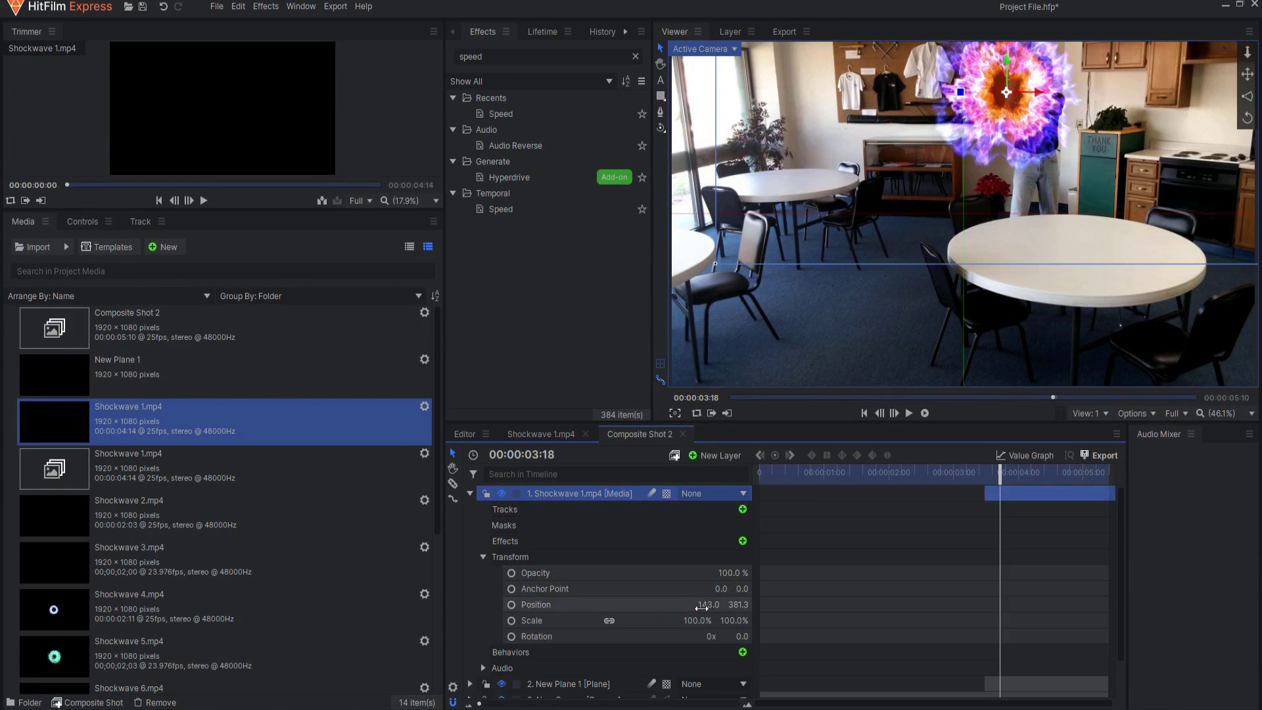
drag(698, 621, 848, 620)
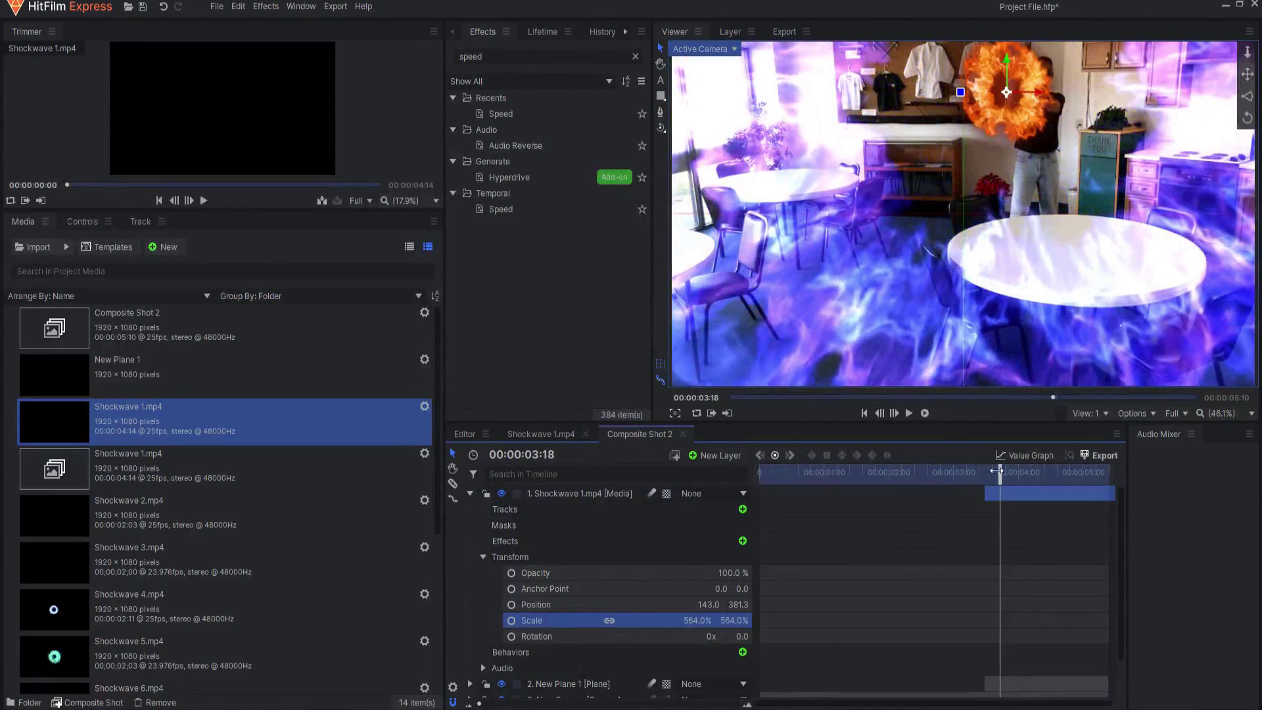
mouse_move(1001, 472)
mouse_down()
mouse_move(981, 472)
mouse_move(1073, 483)
mouse_move(984, 480)
mouse_up()
drag(125, 523, 1034, 473)
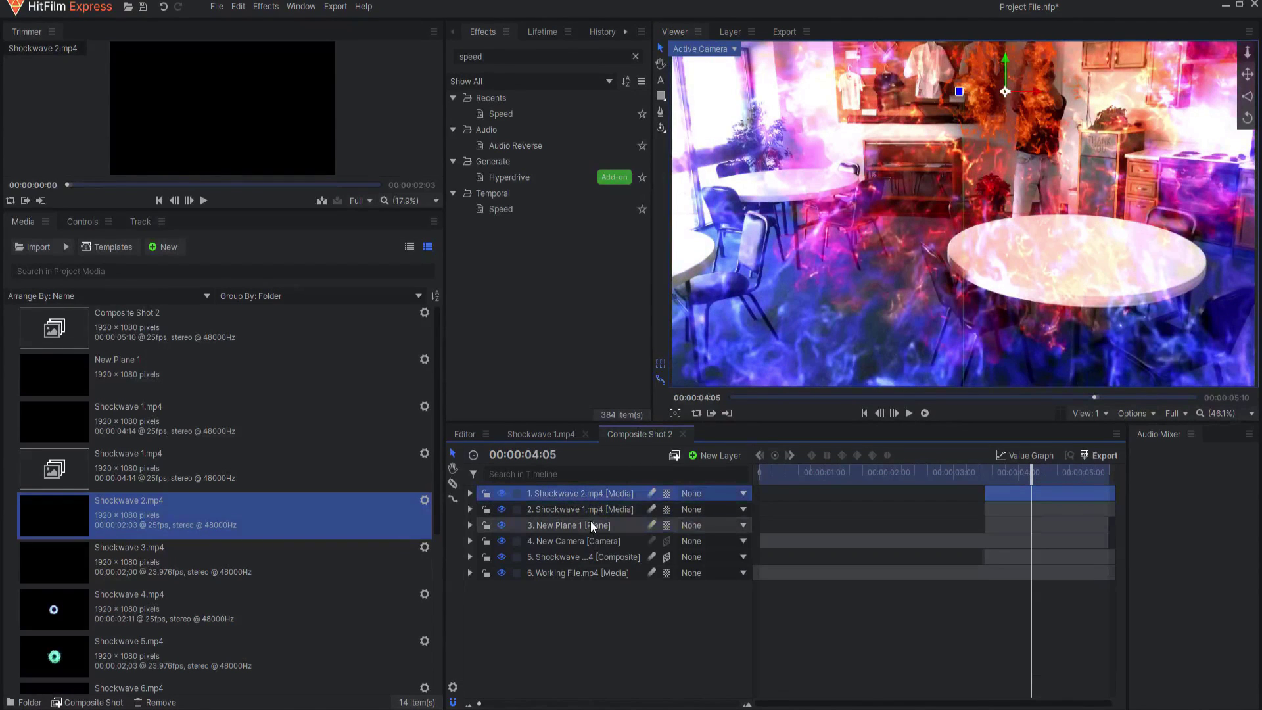
Move the top three layers below Working File.mp4 and add a grade layer just beneath it.
shift+click(590, 524)
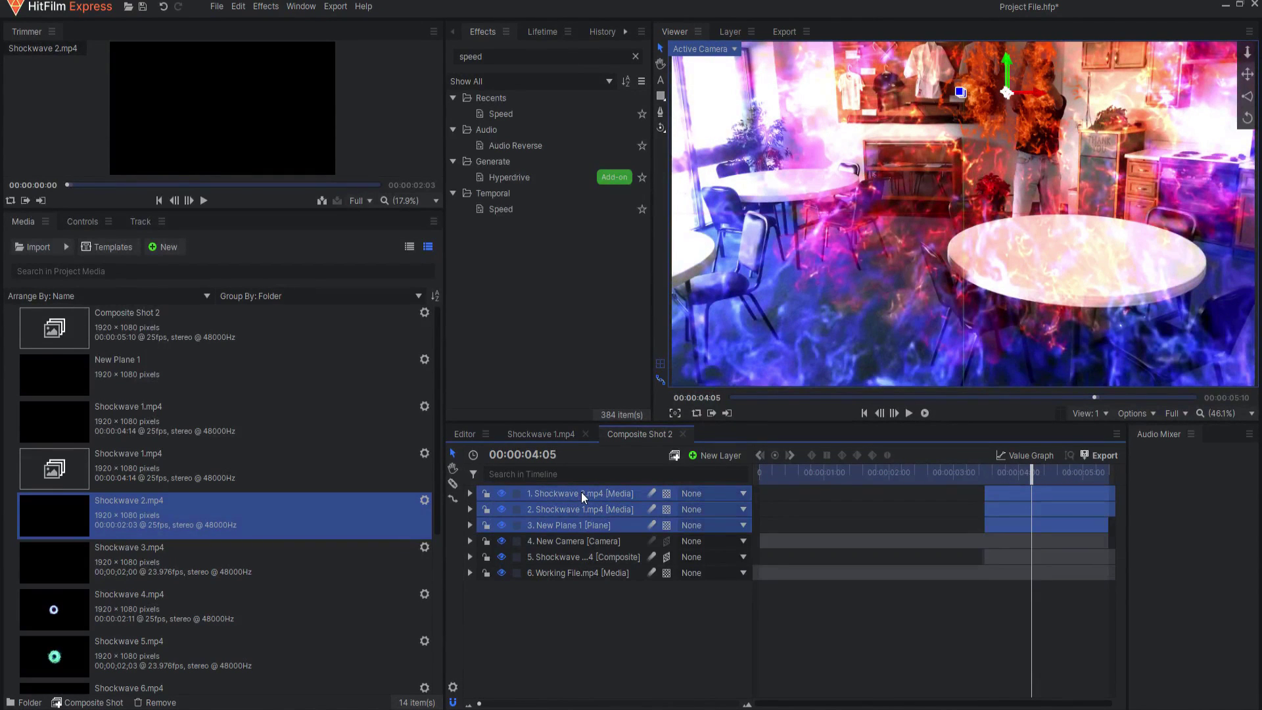
drag(581, 492, 581, 587)
click(717, 455)
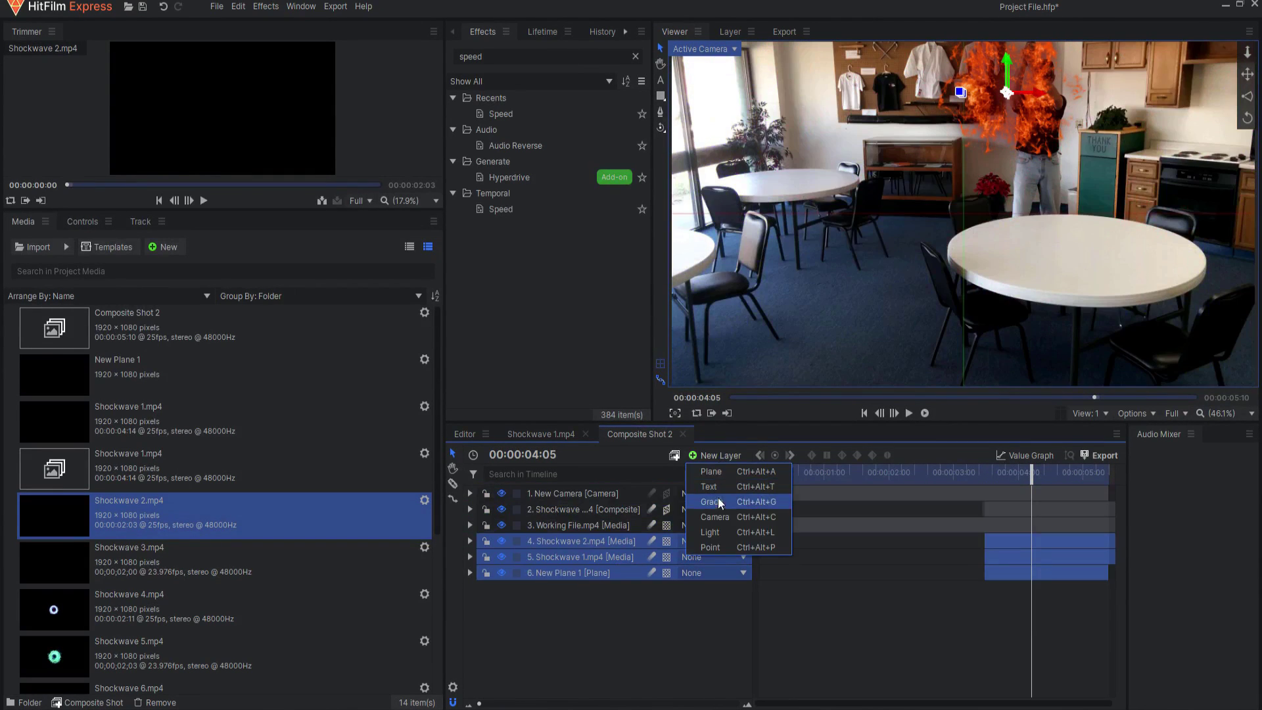
key(Escape)
drag(603, 490, 606, 551)
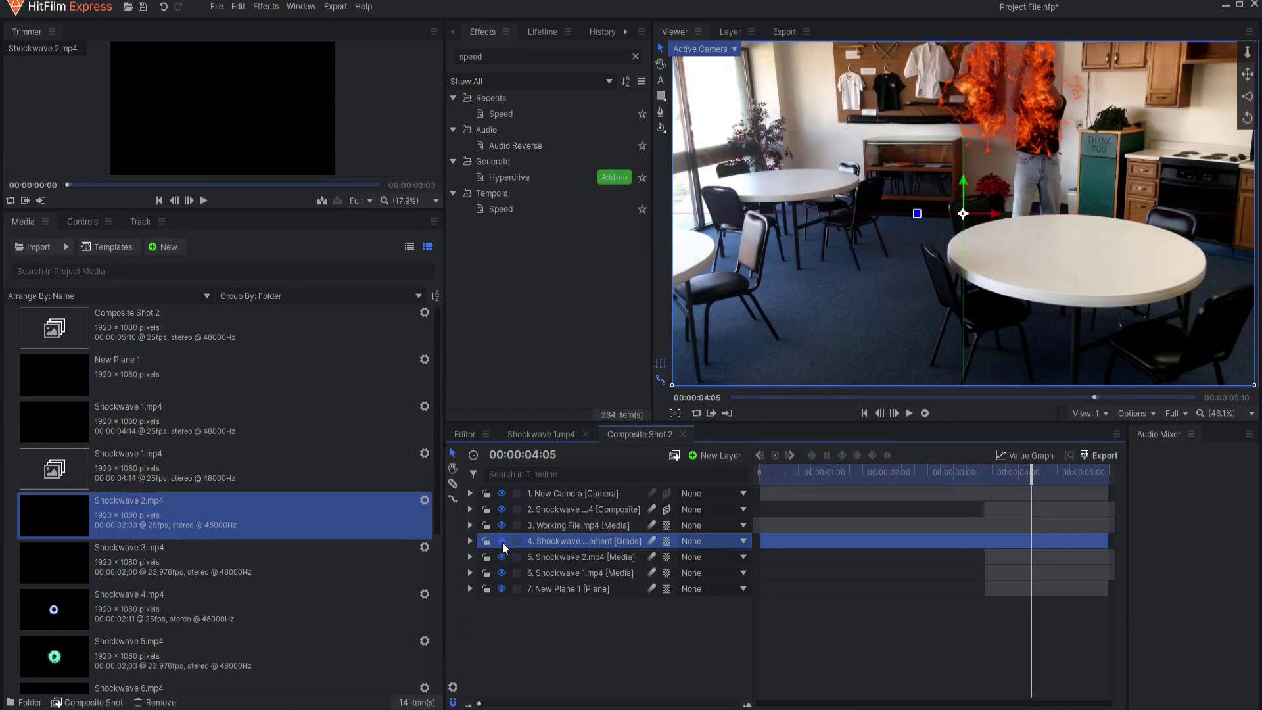
Hide the grade, shockwave and plane layers, and search effects for 'displ'.
drag(501, 541, 501, 590)
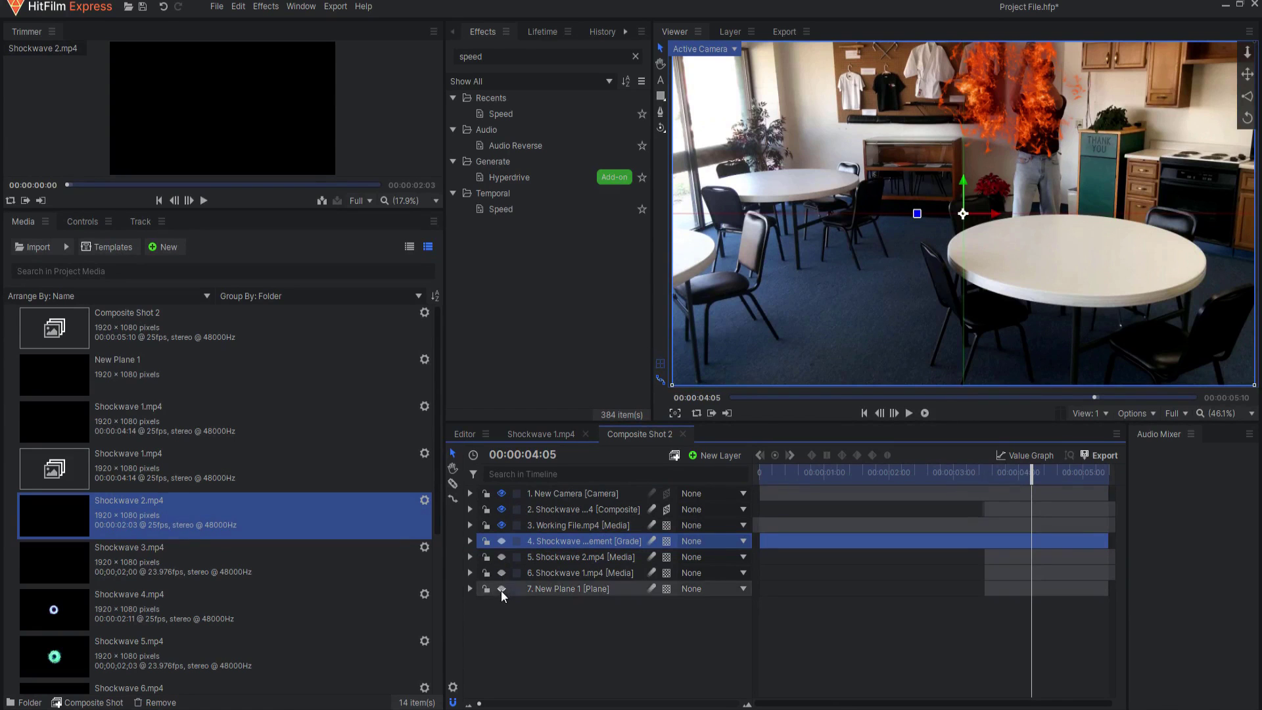
double_click(496, 56)
text(displ)
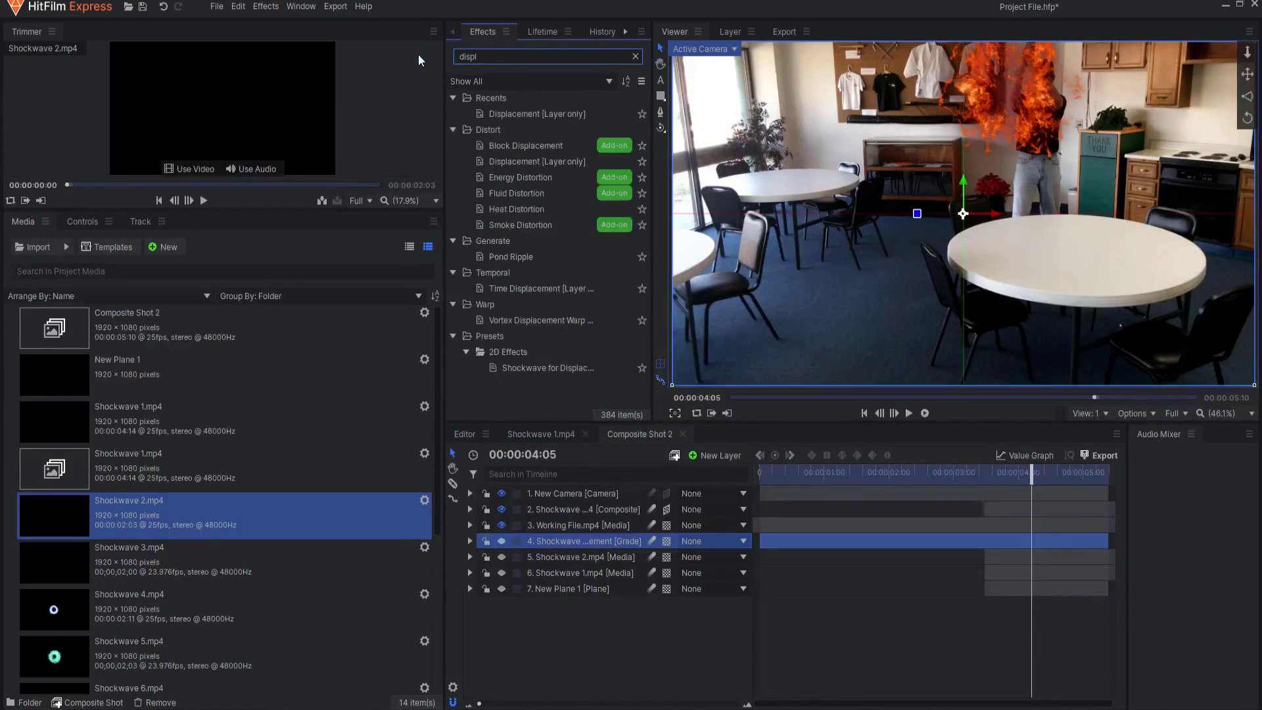
Apply Displacement to Working File.mp4, using Shockwave Displacement as source with Luminance on both channels.
drag(514, 113, 552, 323)
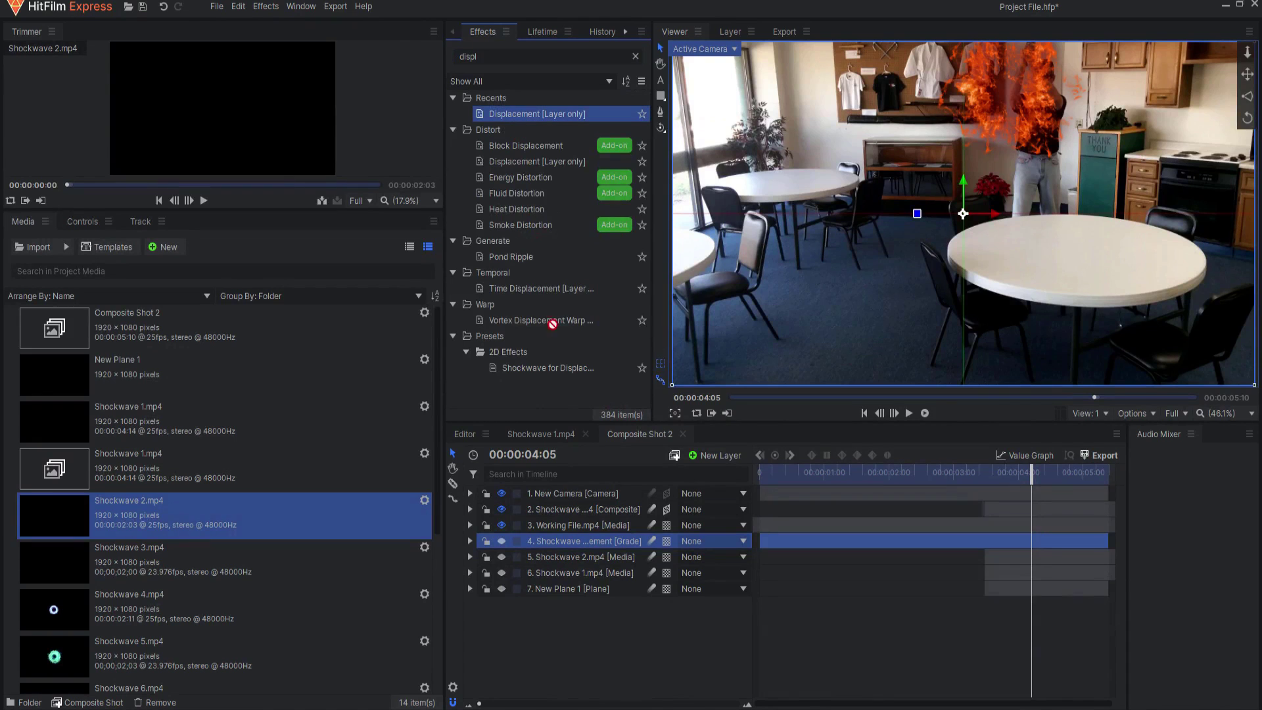
drag(560, 524, 560, 523)
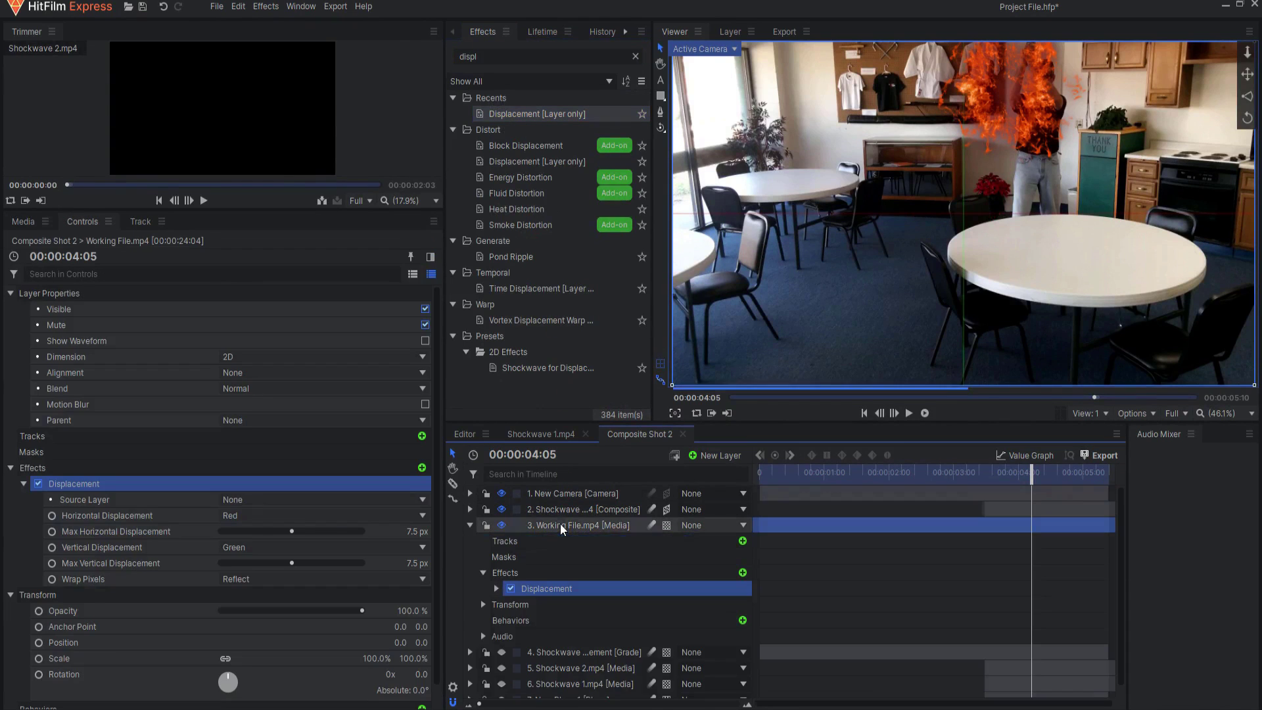
click(242, 502)
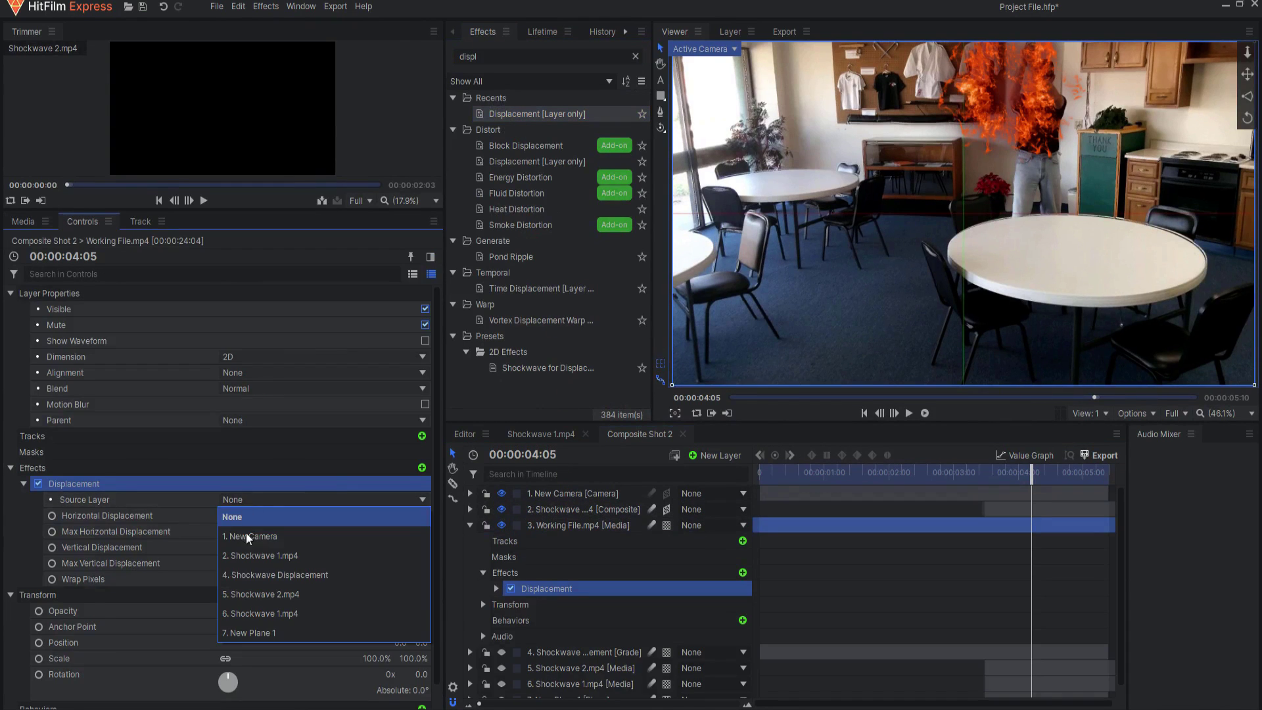
click(262, 577)
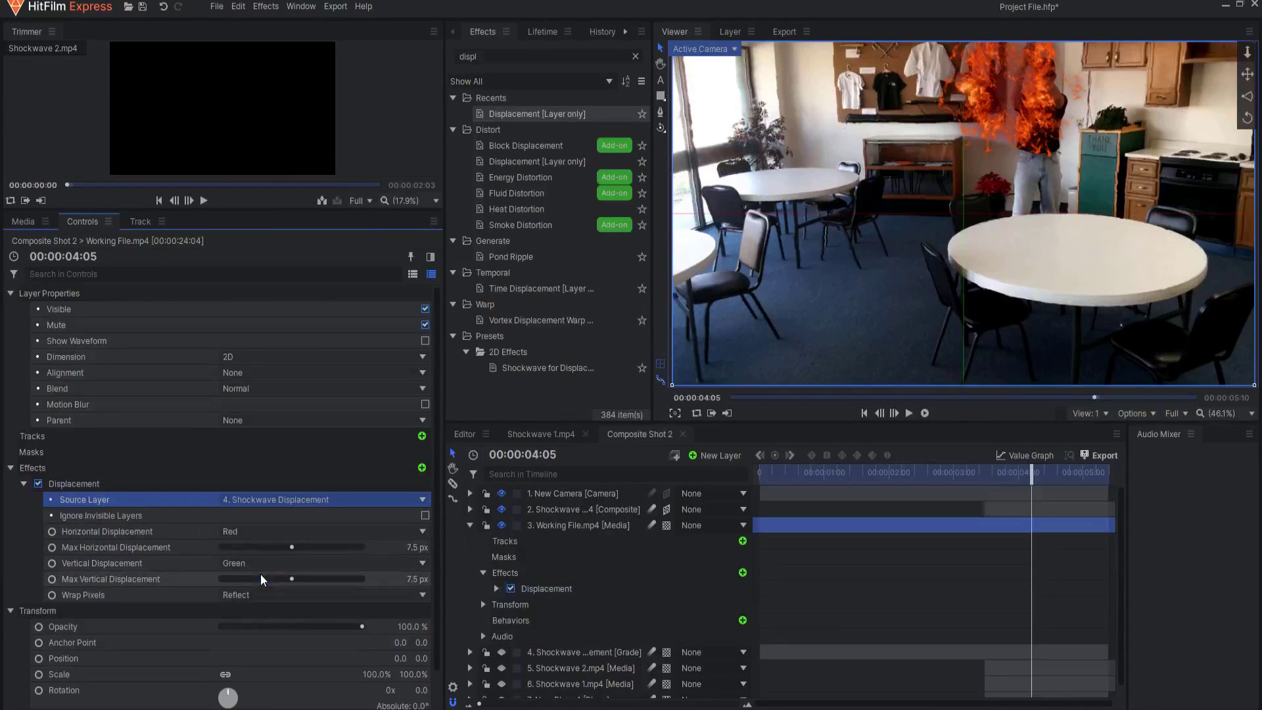
click(246, 535)
click(251, 630)
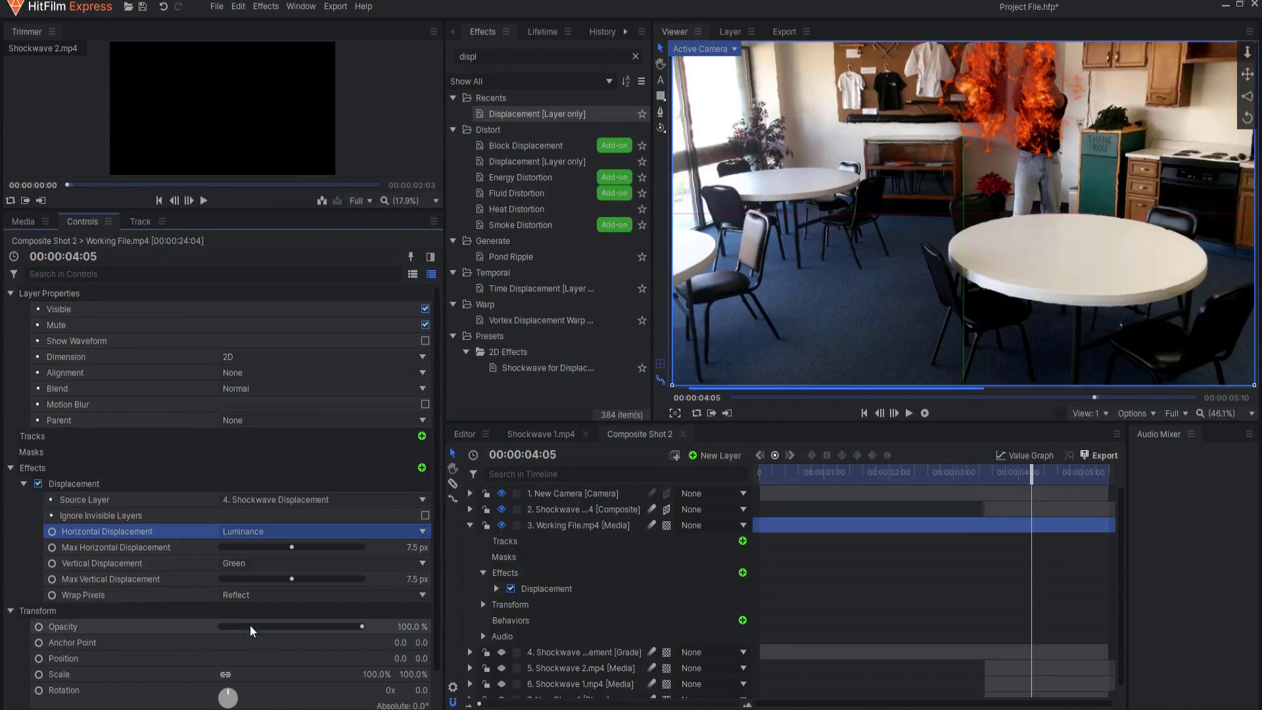
click(247, 566)
click(250, 469)
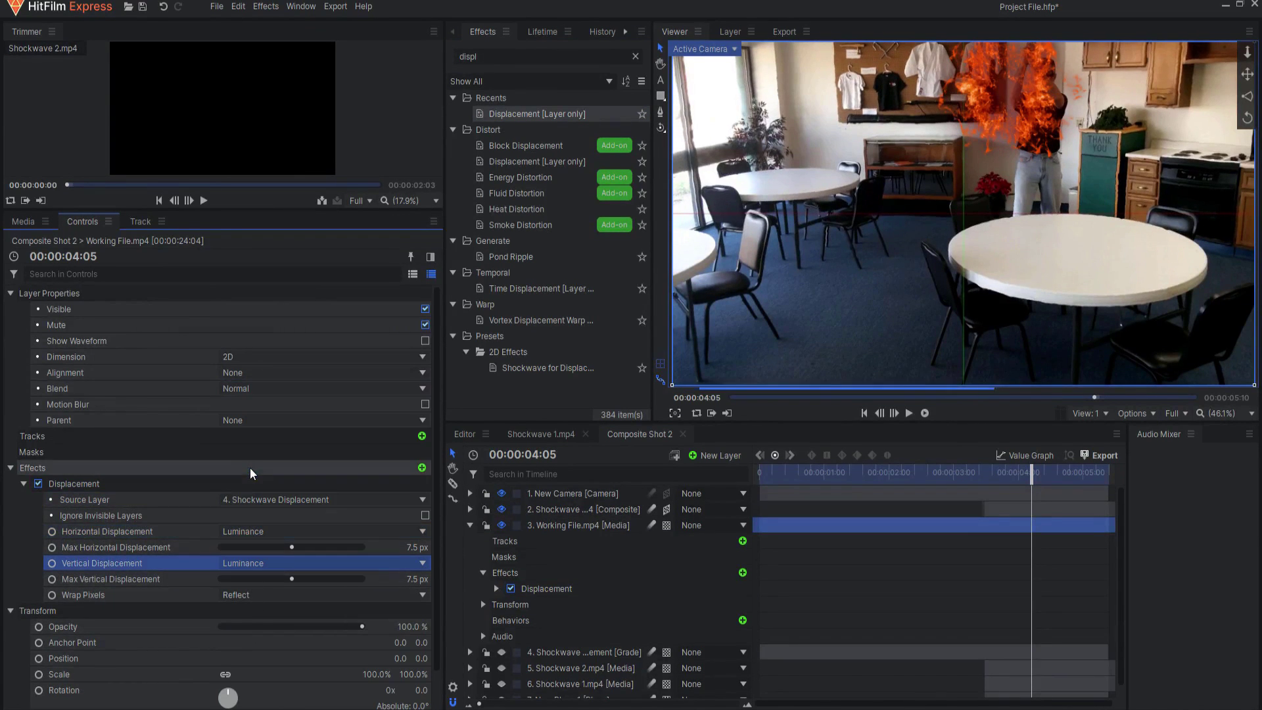
Set maximum horizontal and vertical displacement to 30 px and preview the 04:11 frame.
drag(415, 547, 434, 578)
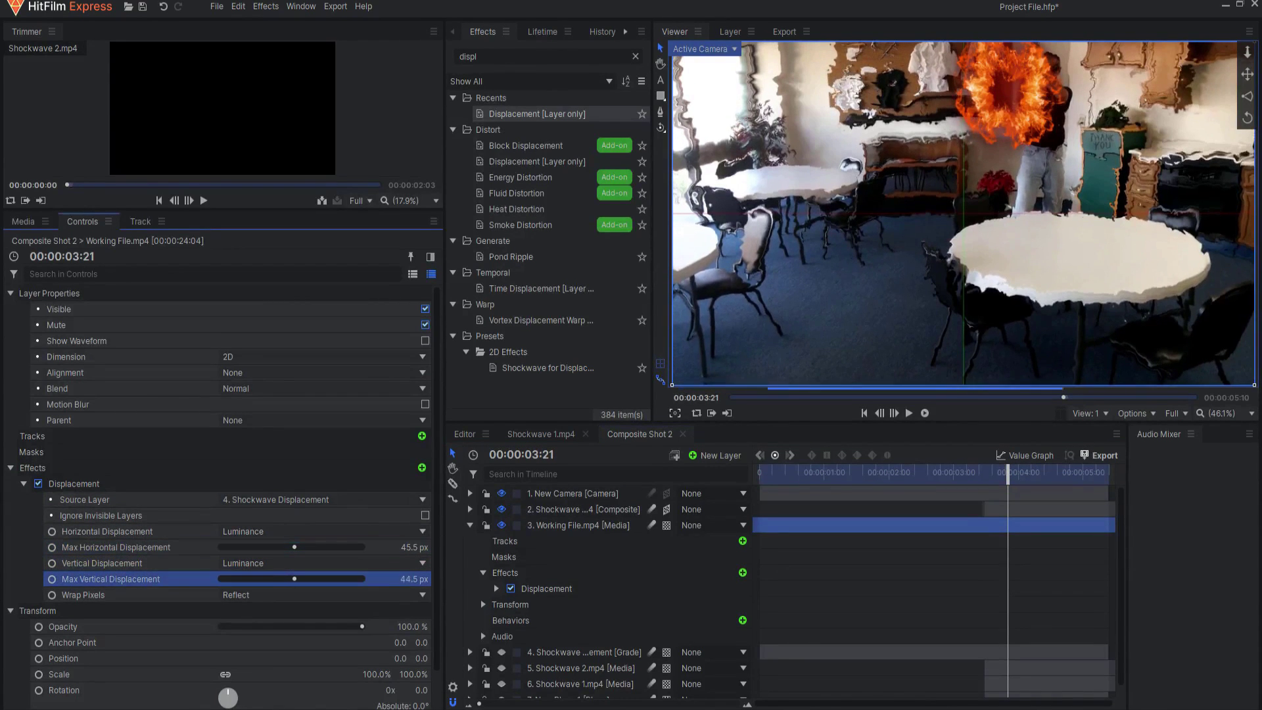
click(408, 547)
text(30)
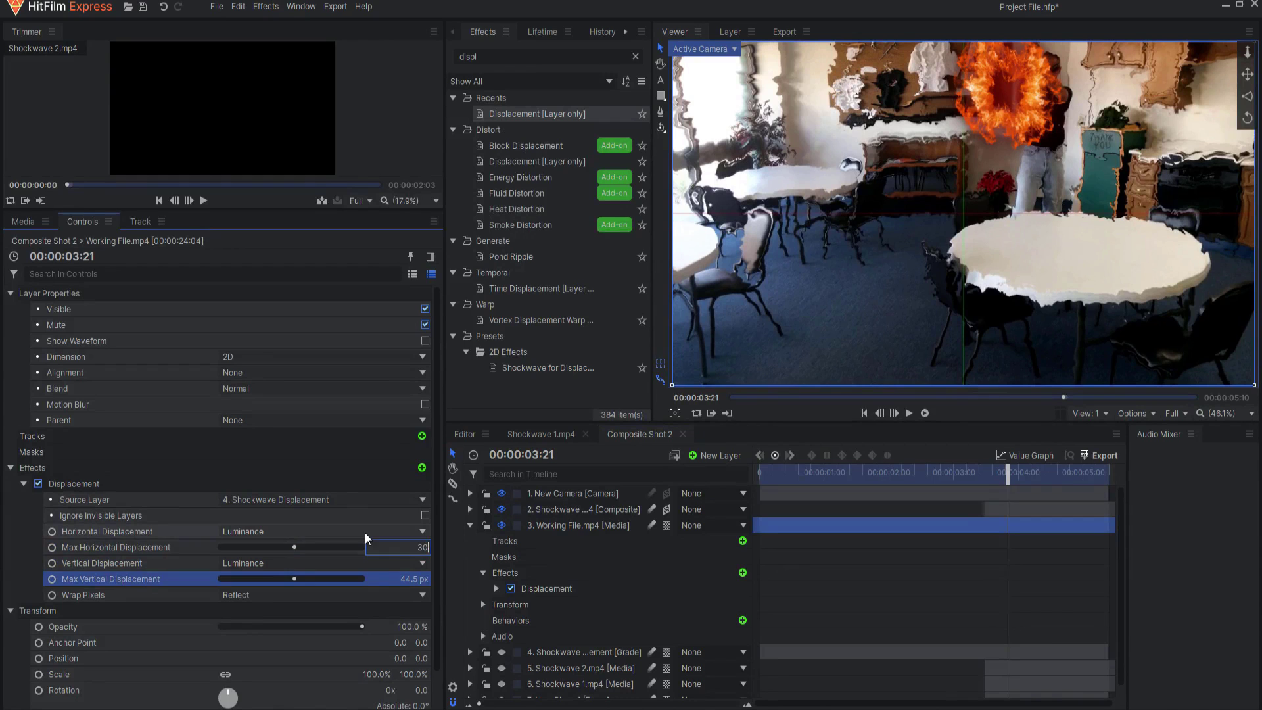
key(Tab)
text(30)
key(Return)
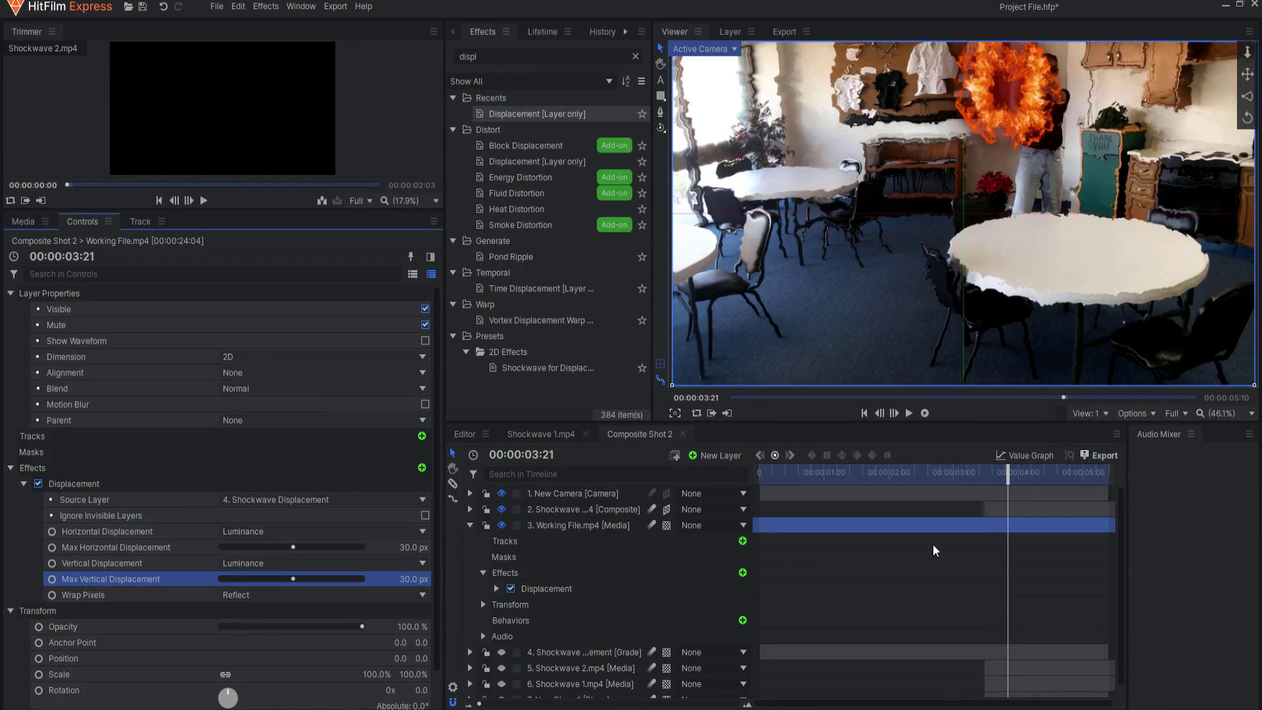
drag(979, 475, 1048, 471)
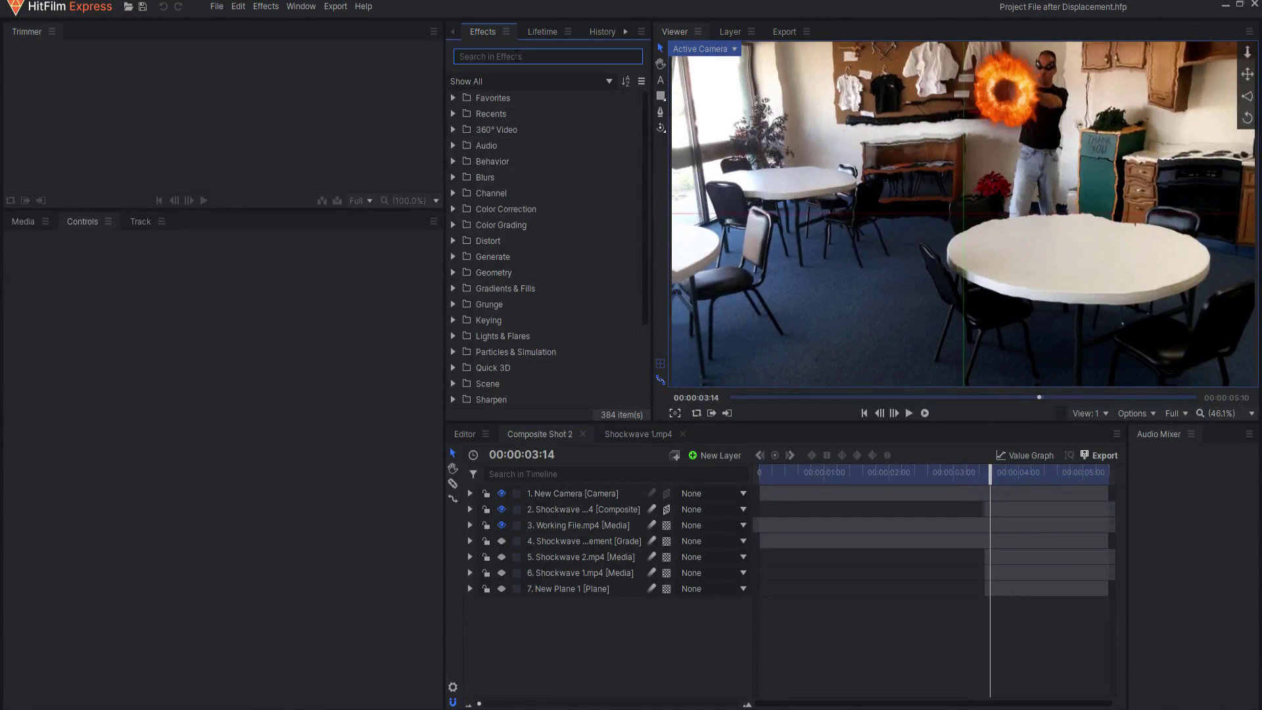
Search 'phaser' and drop the Phaser preset into the Composite Shot 2 timeline.
text(phaser)
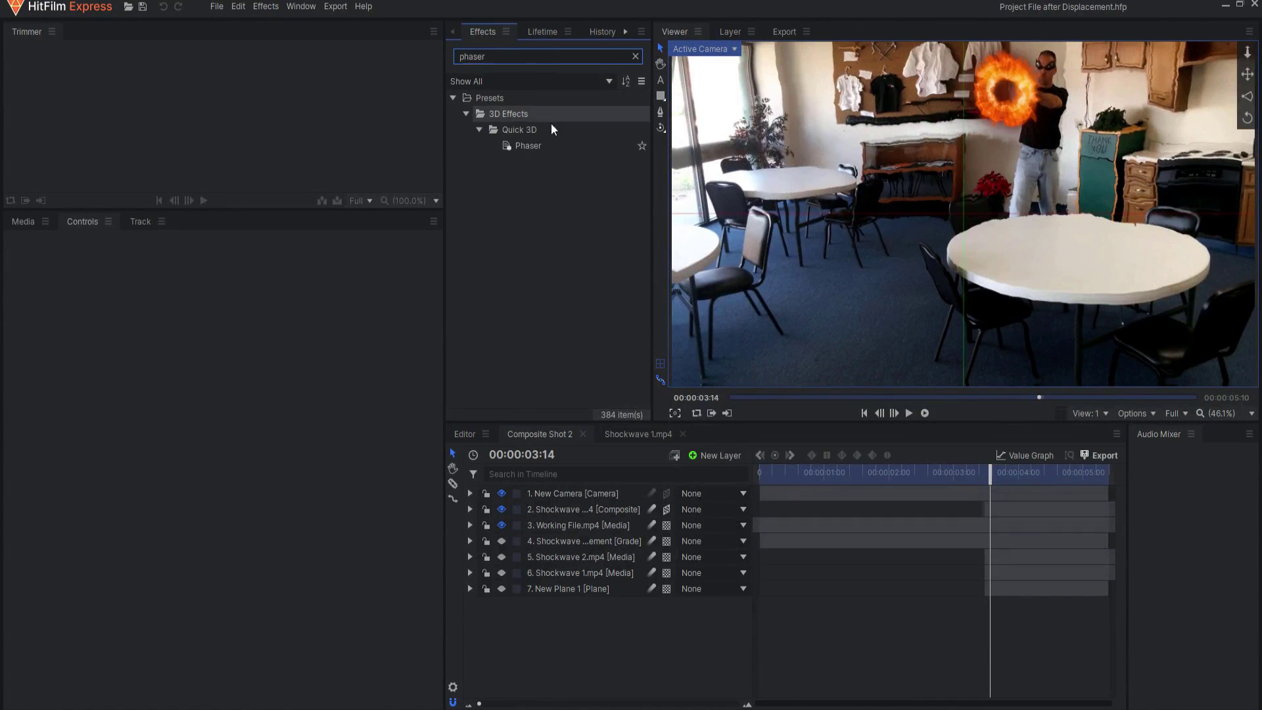
drag(529, 146, 635, 384)
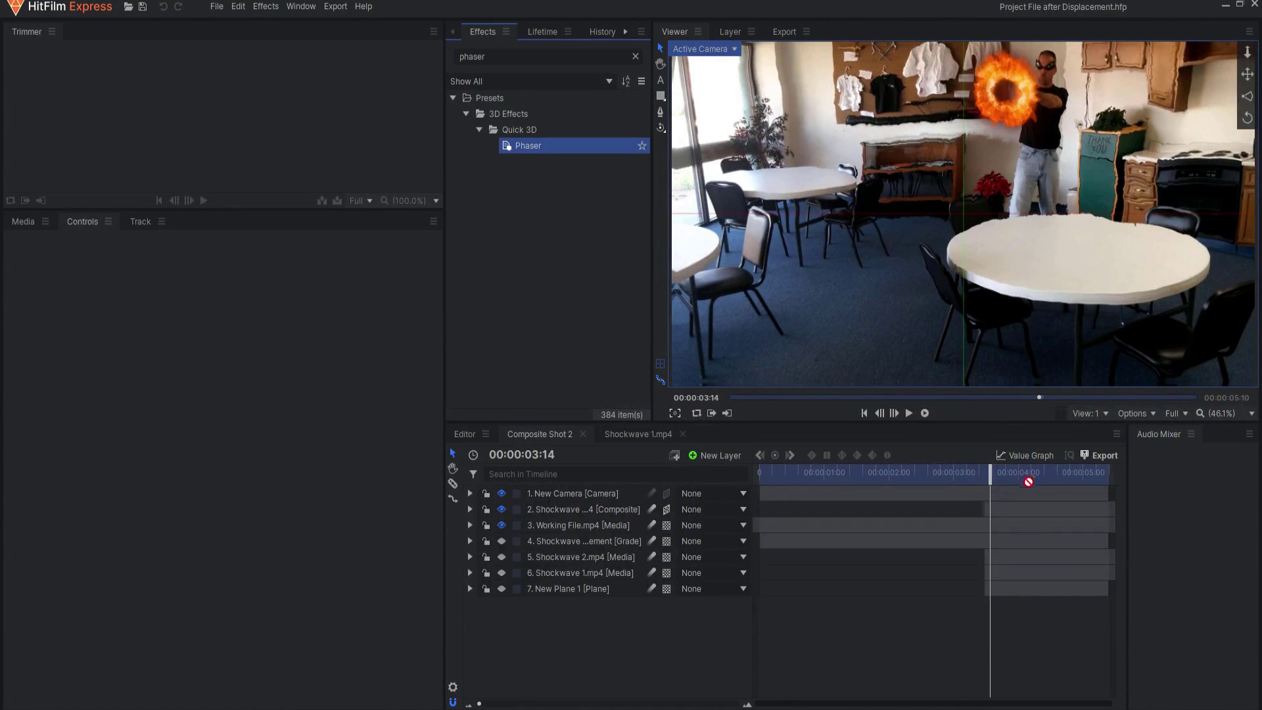
drag(1028, 482, 986, 495)
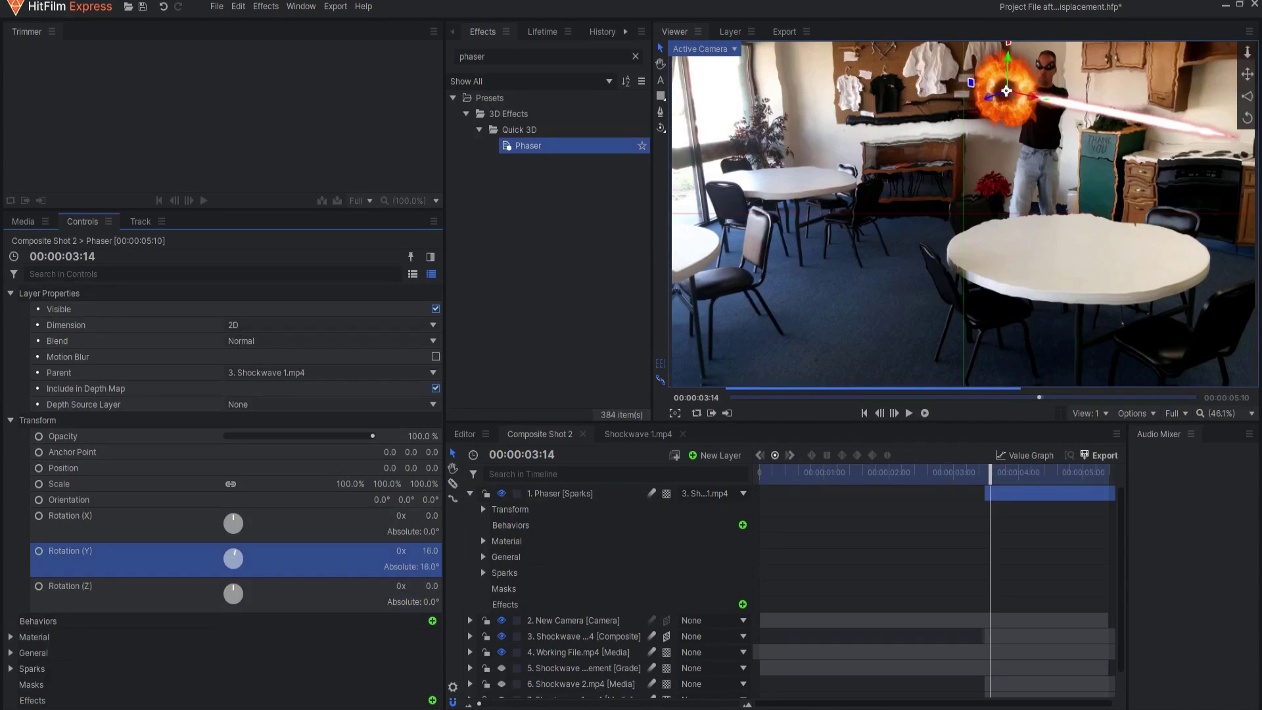